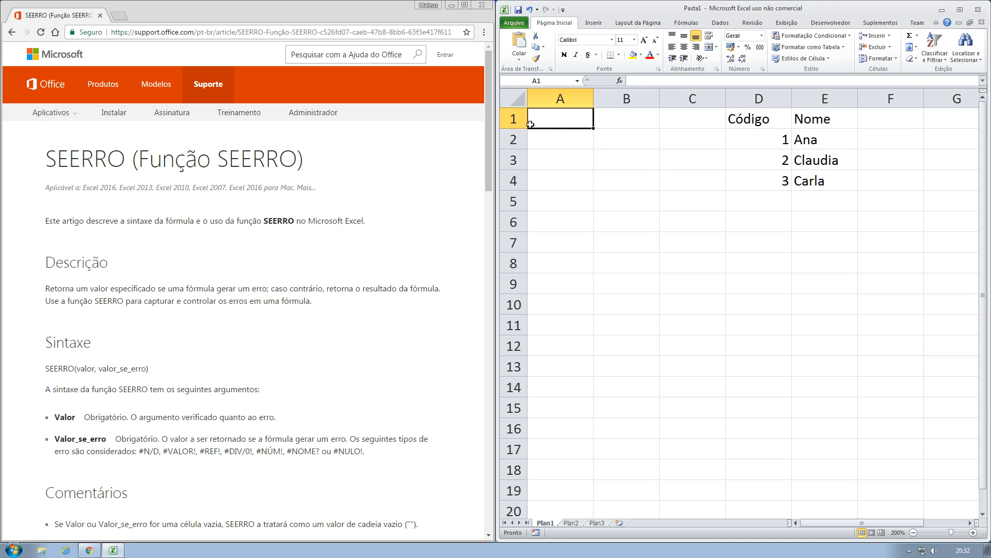
Read the syntax section of the SEERRO help article, highlighting the Valor_se_erro argument and the list of error types it covers
{"action": "left_click_drag", "start_coordinate": [492, 114], "coordinate": [503, 195]}
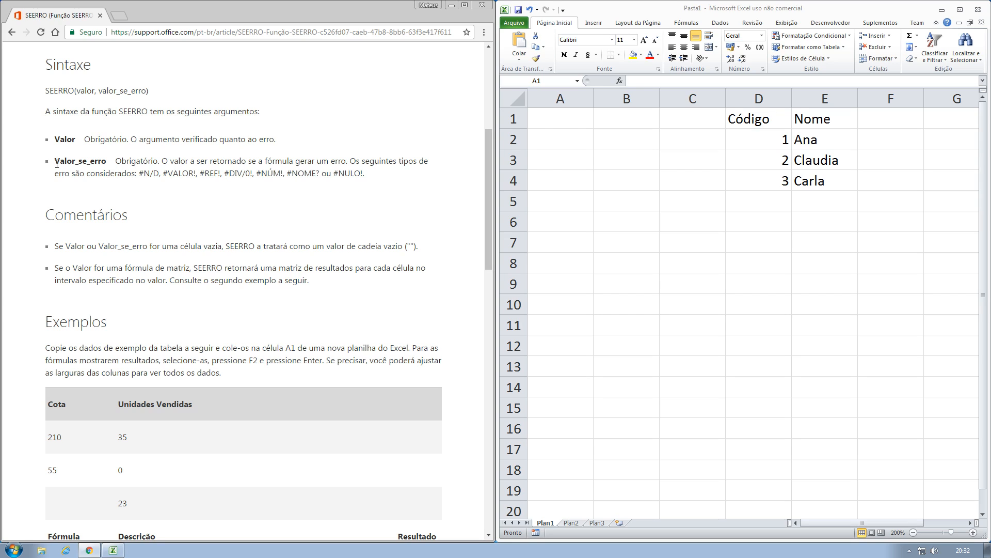
{"action": "left_click_drag", "start_coordinate": [55, 161], "coordinate": [107, 162]}
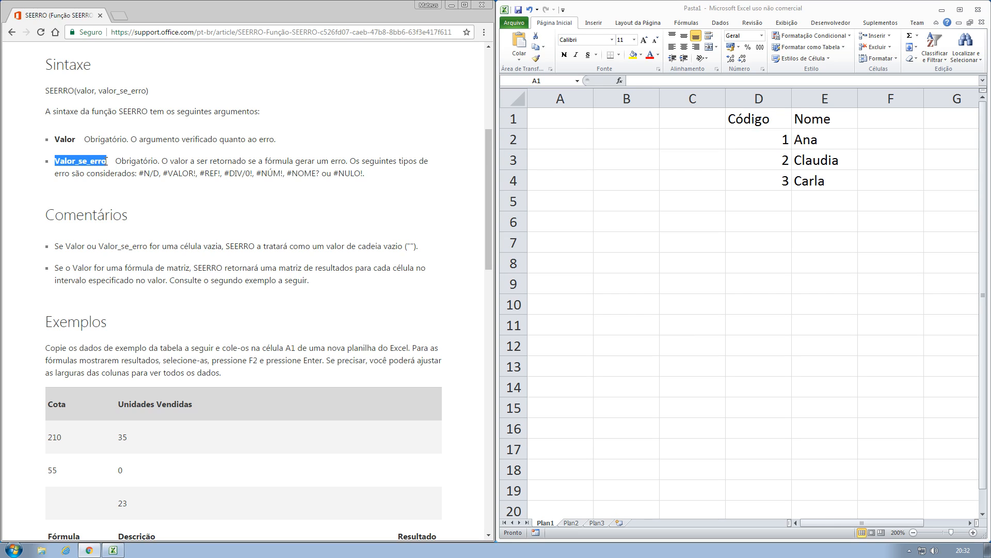
{"action": "left_click", "coordinate": [402, 186]}
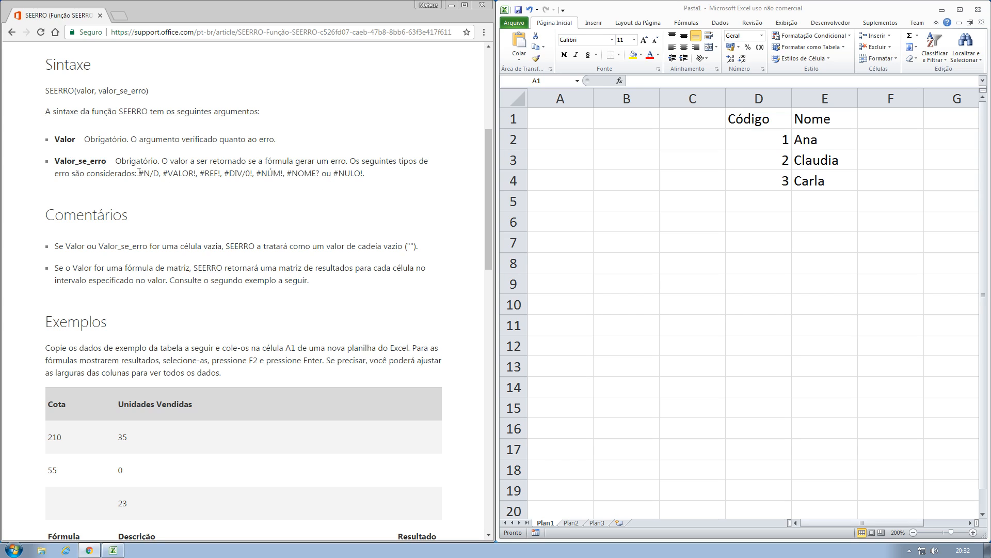
{"action": "left_click_drag", "start_coordinate": [143, 172], "coordinate": [363, 173]}
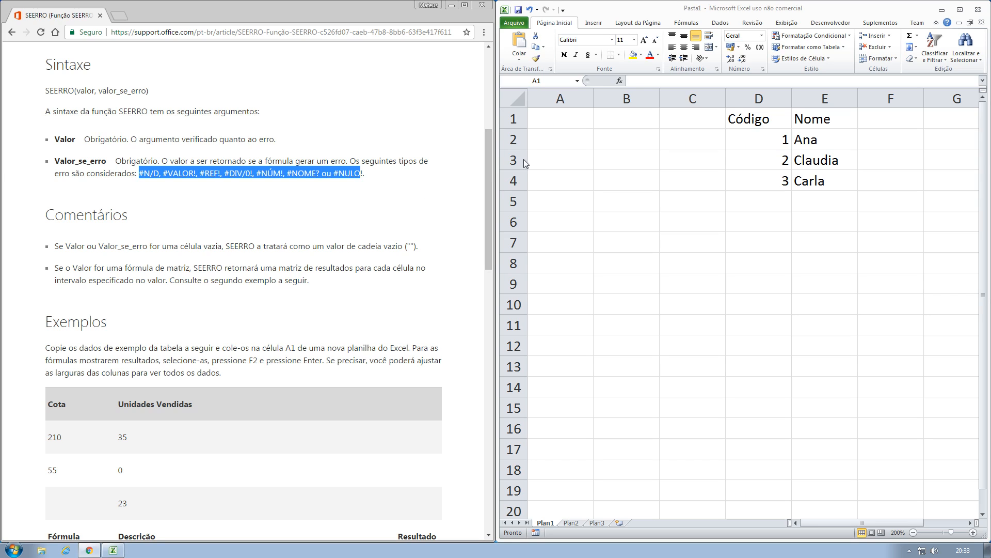
In cell A1 of the Excel sheet, enter a SEERRO formula dividing B1 by C1 with the fallback text "Erro ao realizar divisão"
{"action": "left_click", "coordinate": [548, 119]}
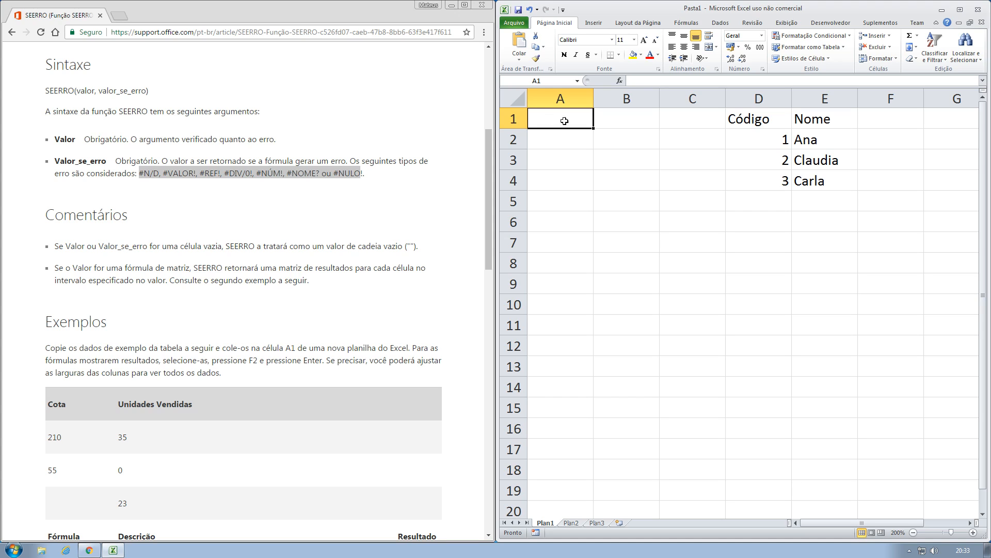
{"action": "left_click", "coordinate": [632, 117]}
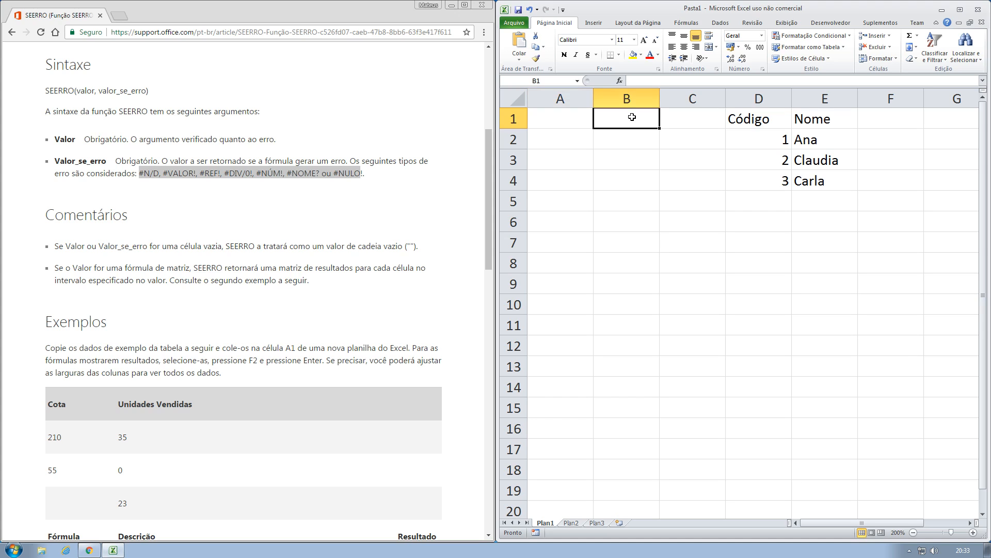
{"action": "left_click", "coordinate": [689, 118]}
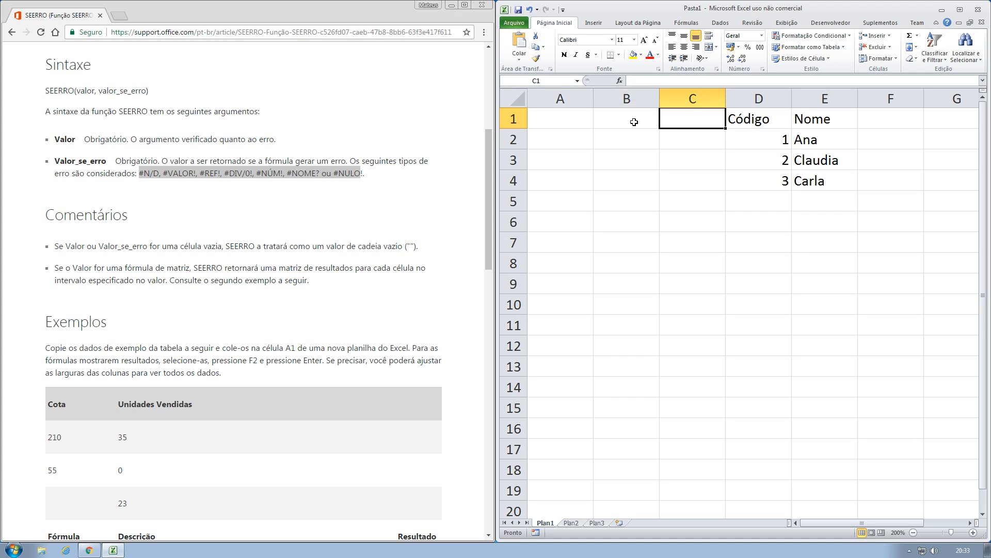
{"action": "left_click", "coordinate": [571, 123]}
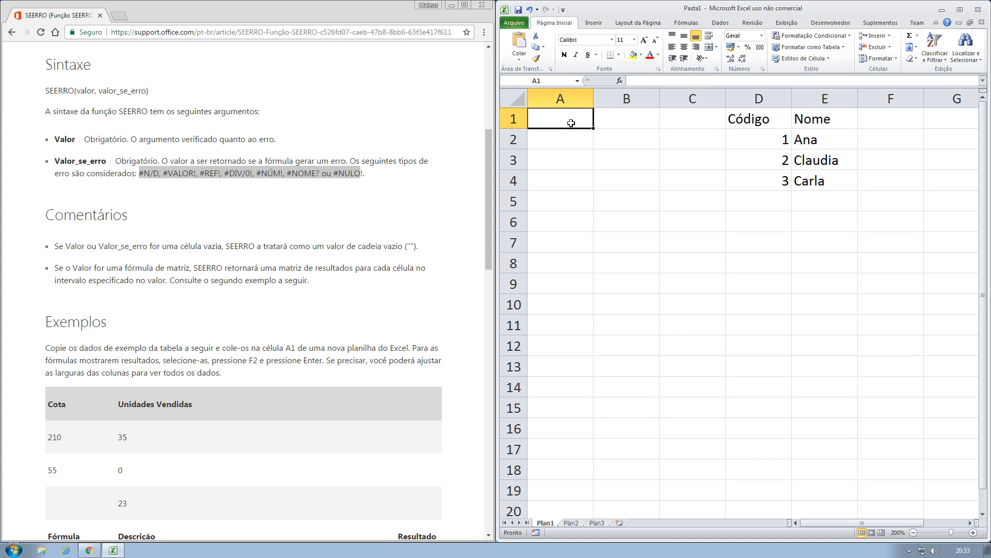
{"action": "type", "text": "=SEE"}
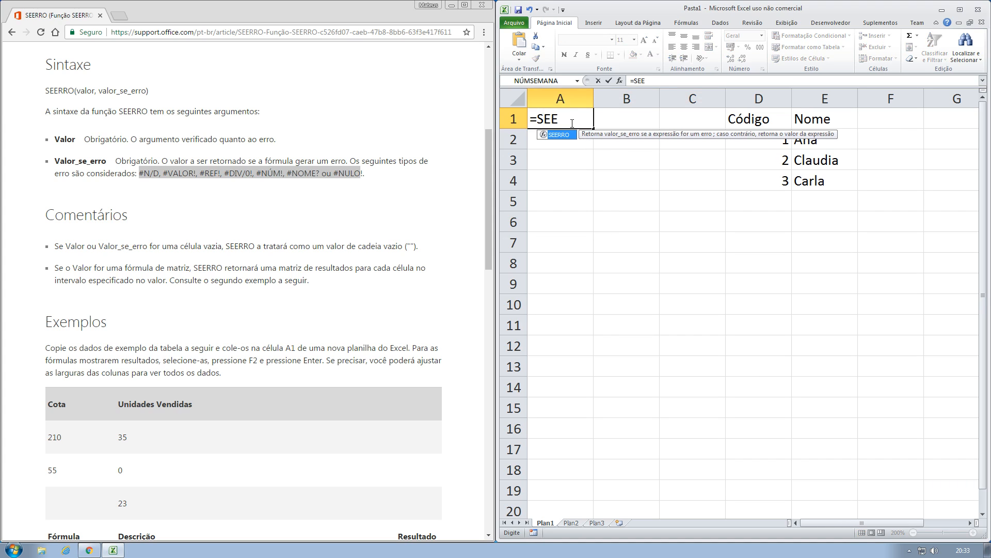
{"action": "key", "text": "Tab"}
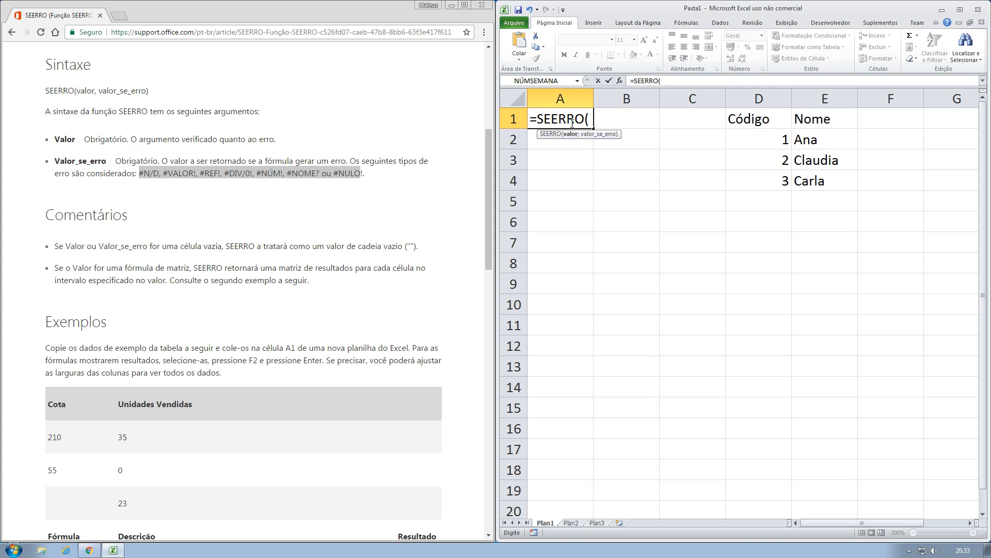
{"action": "left_click", "coordinate": [620, 116]}
{"action": "type", "text": "/"}
{"action": "left_click", "coordinate": [690, 115]}
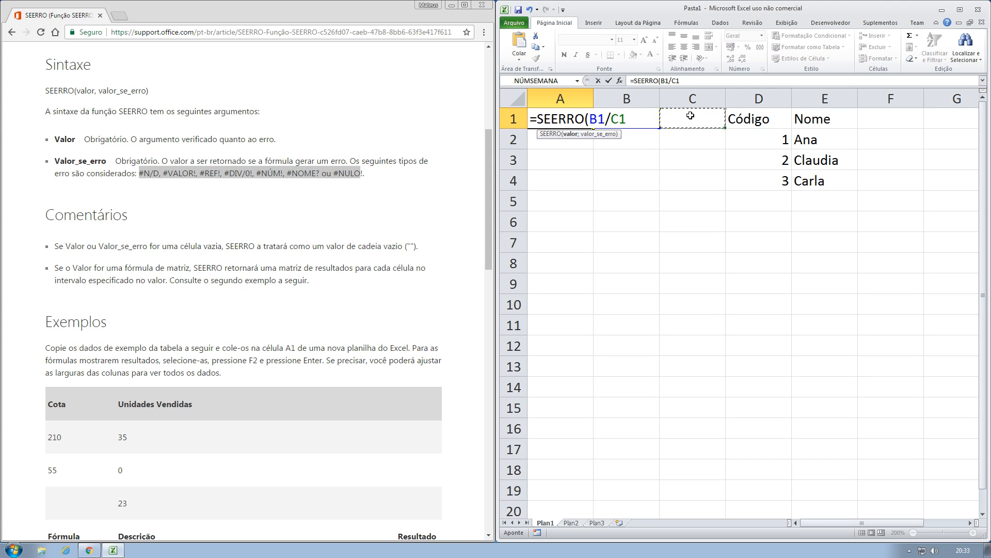
{"action": "type", "text": ";\"Erro "}
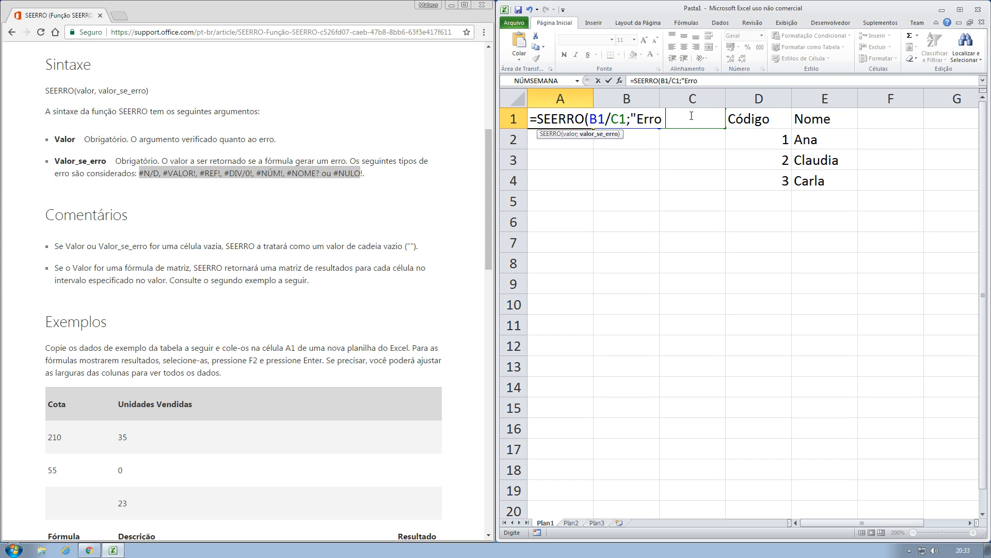
{"action": "type", "text": "ao realizar"}
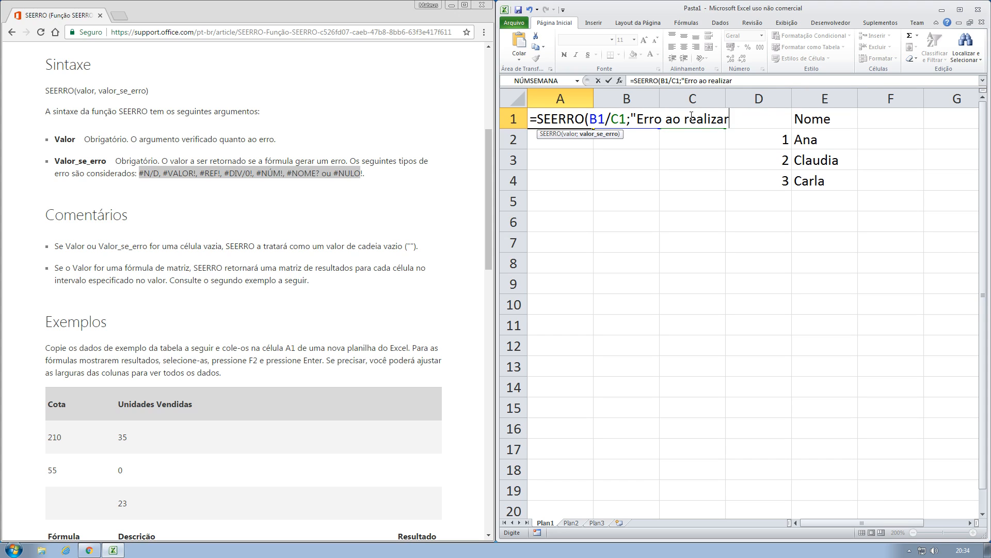
{"action": "type", "text": " divisão\")"}
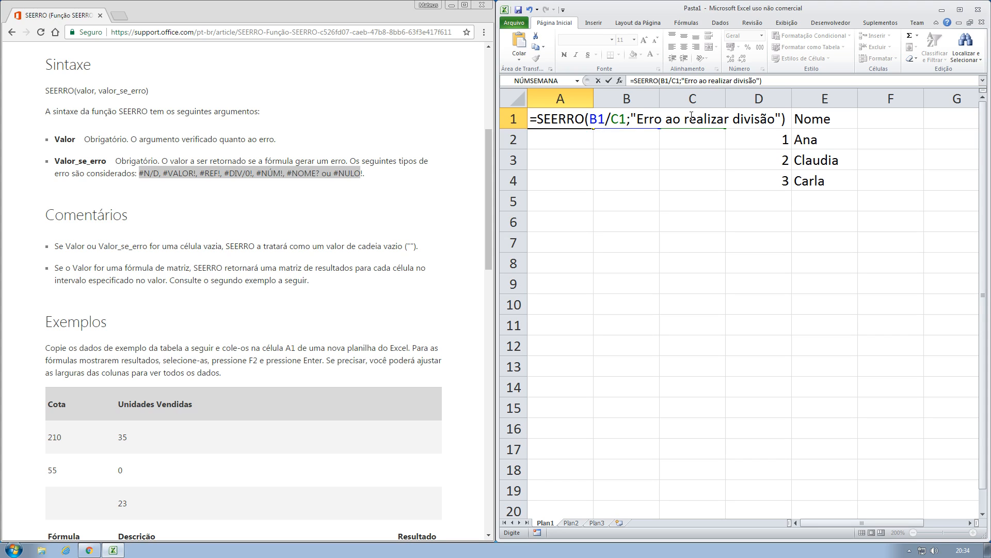
{"action": "key", "text": "Return"}
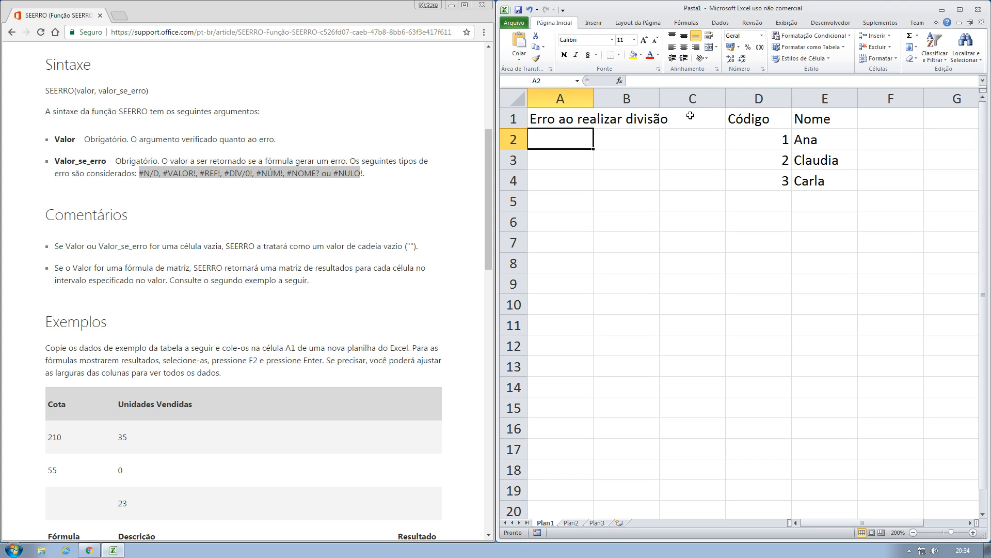
Review the A1 formula and its input cells B1 and C1 against the help article's comment on how SEERRO treats empty cells
{"action": "left_click", "coordinate": [558, 121]}
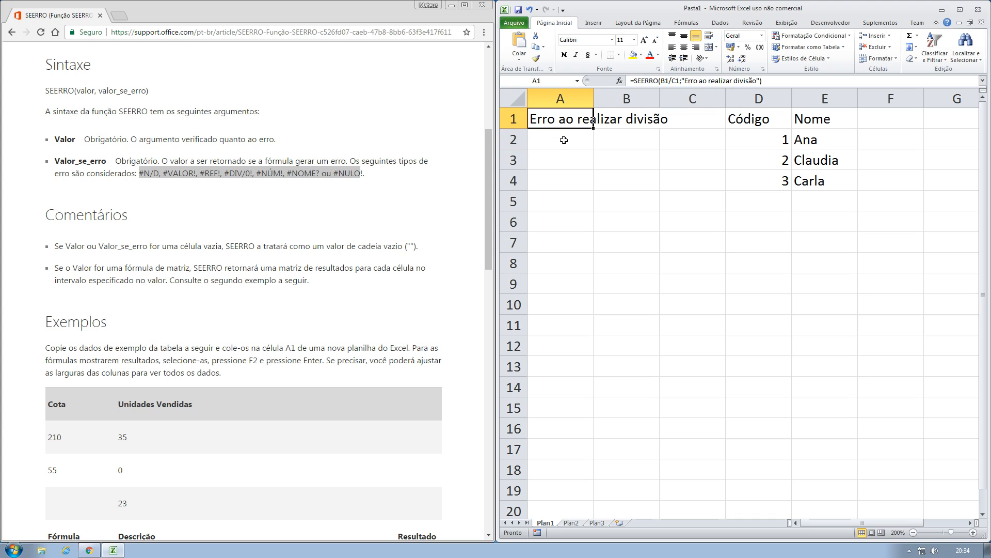
{"action": "left_click", "coordinate": [631, 118]}
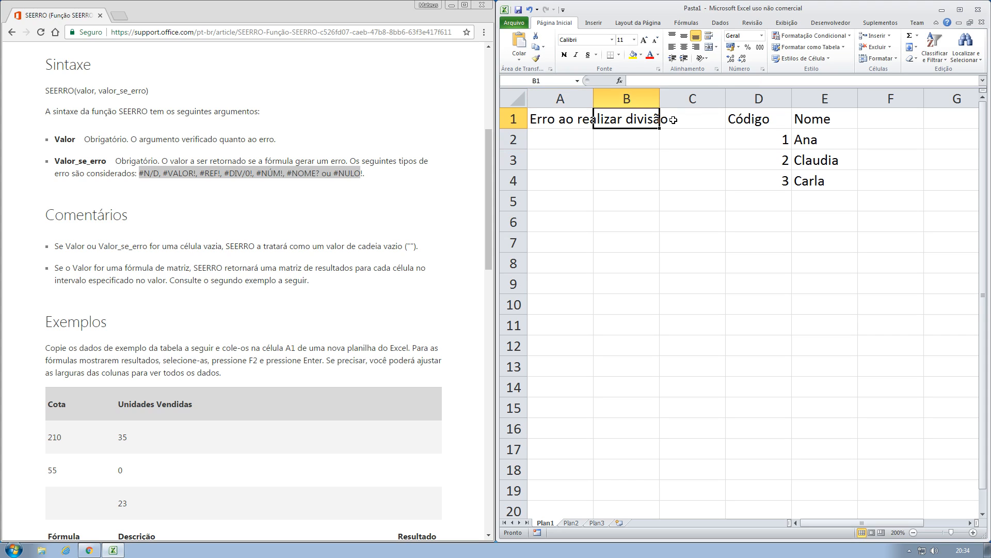
{"action": "key", "text": "Right"}
{"action": "key", "text": "Left"}
{"action": "key", "text": "Right"}
{"action": "key", "text": "Left"}
{"action": "left_click_drag", "start_coordinate": [55, 246], "coordinate": [422, 241]}
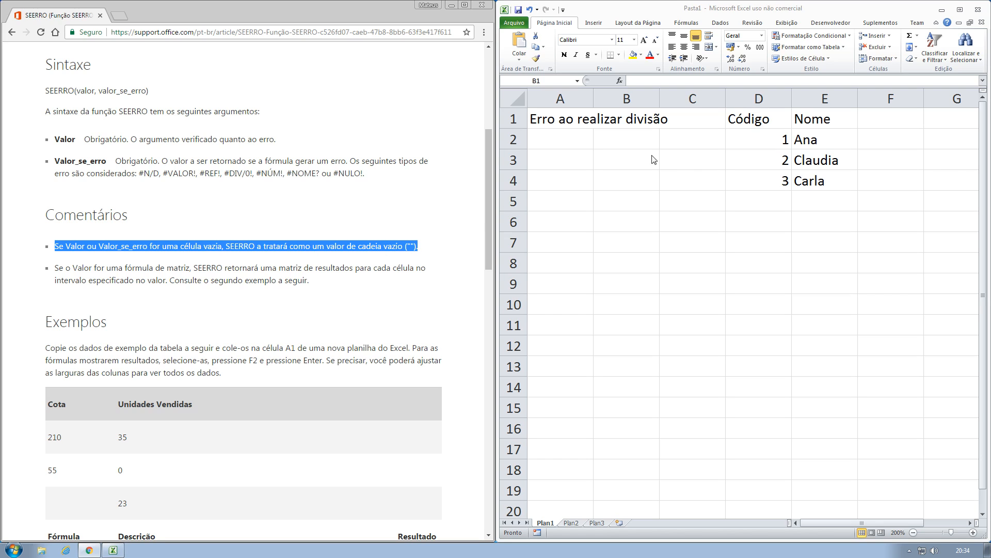
Enter 15 in cell B1 and 5 in cell C1 as the dividend and divisor
{"action": "left_click", "coordinate": [629, 124]}
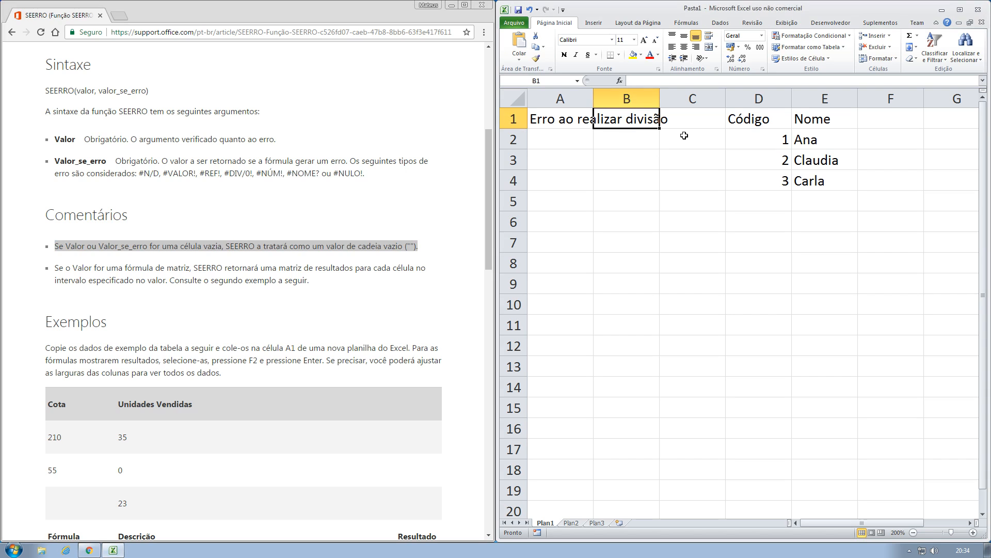
{"action": "type", "text": "15"}
{"action": "key", "text": "Tab"}
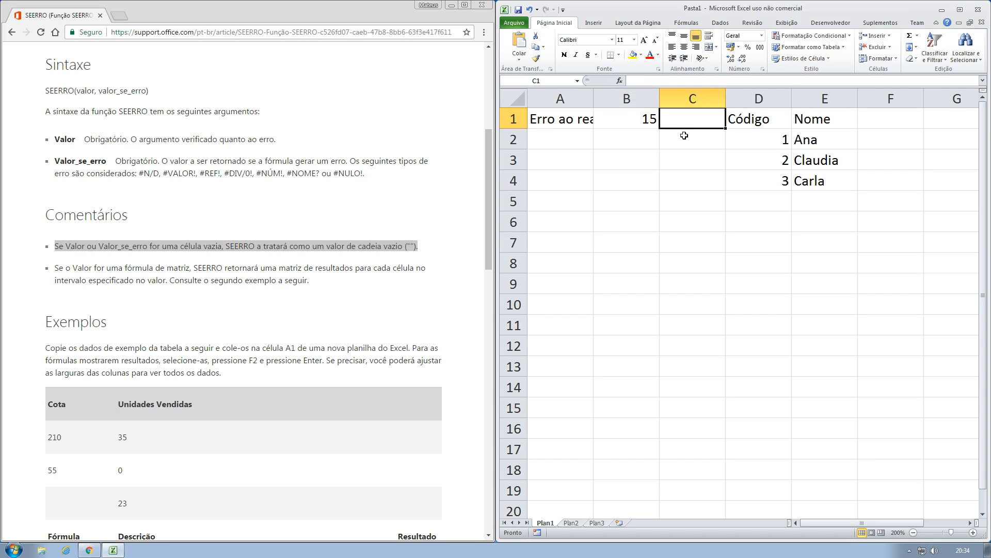
{"action": "key", "text": "Left"}
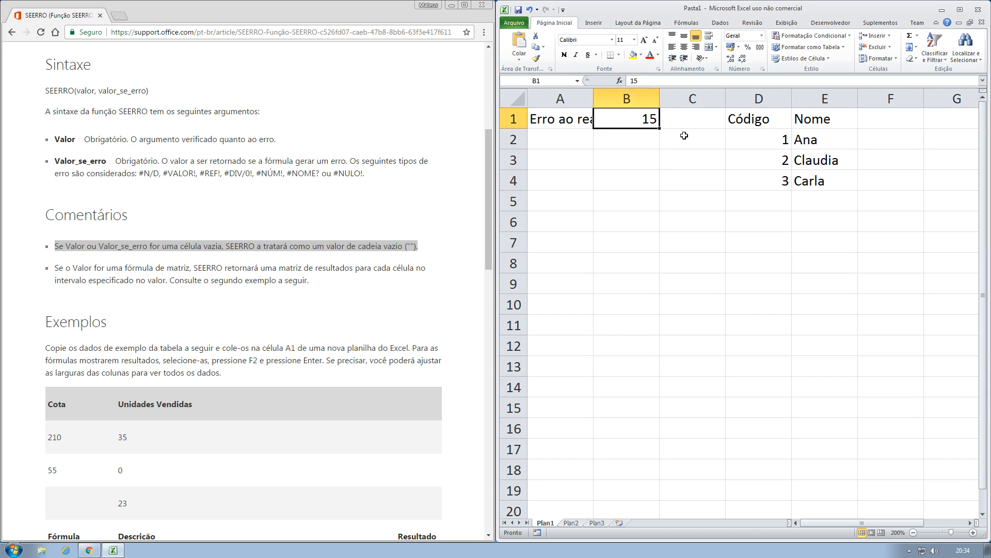
{"action": "key", "text": "Right"}
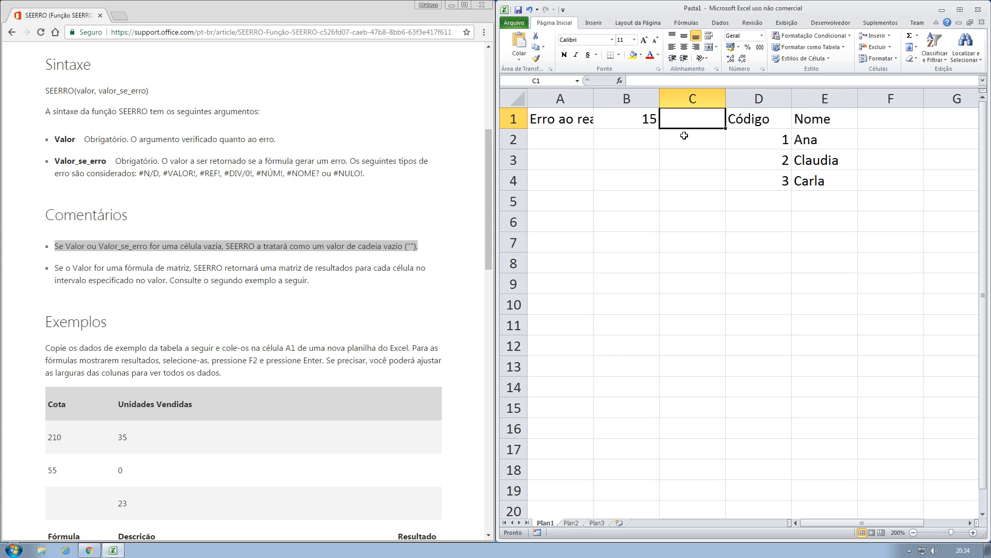
{"action": "type", "text": "5"}
{"action": "key", "text": "Return"}
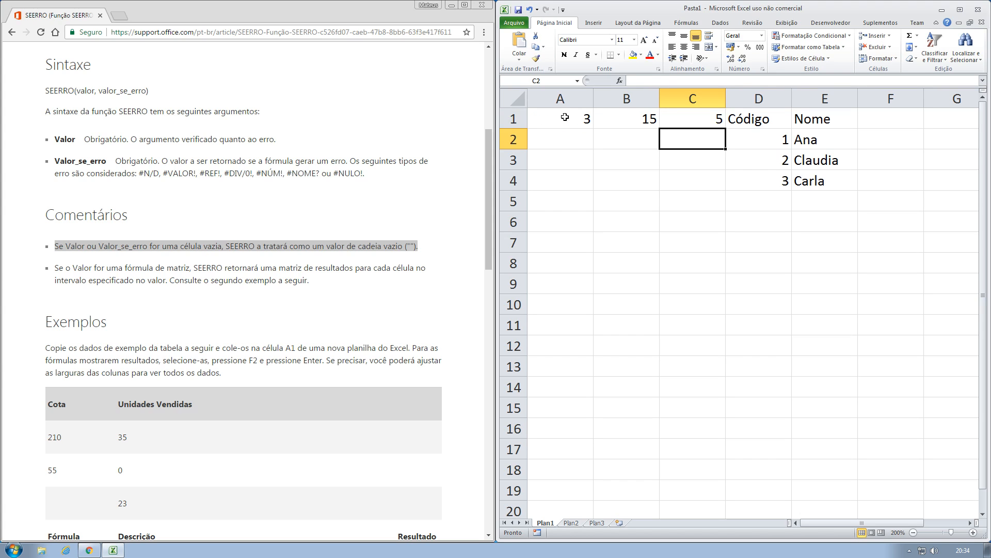
Inspect the B1/C1 division argument inside the SEERRO formula in cell A1, leaving the formula as it is
{"action": "left_click", "coordinate": [564, 117]}
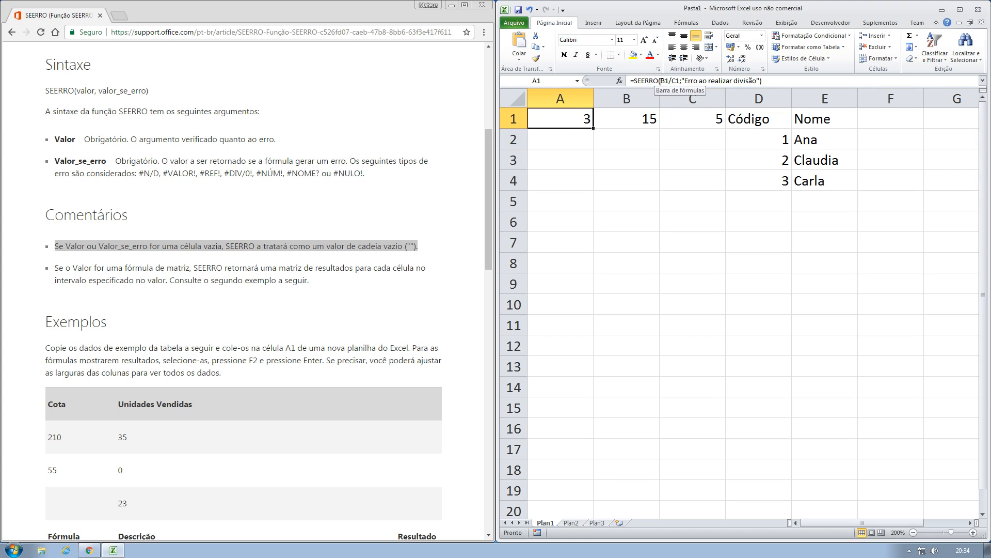
{"action": "left_click_drag", "start_coordinate": [661, 81], "coordinate": [680, 81]}
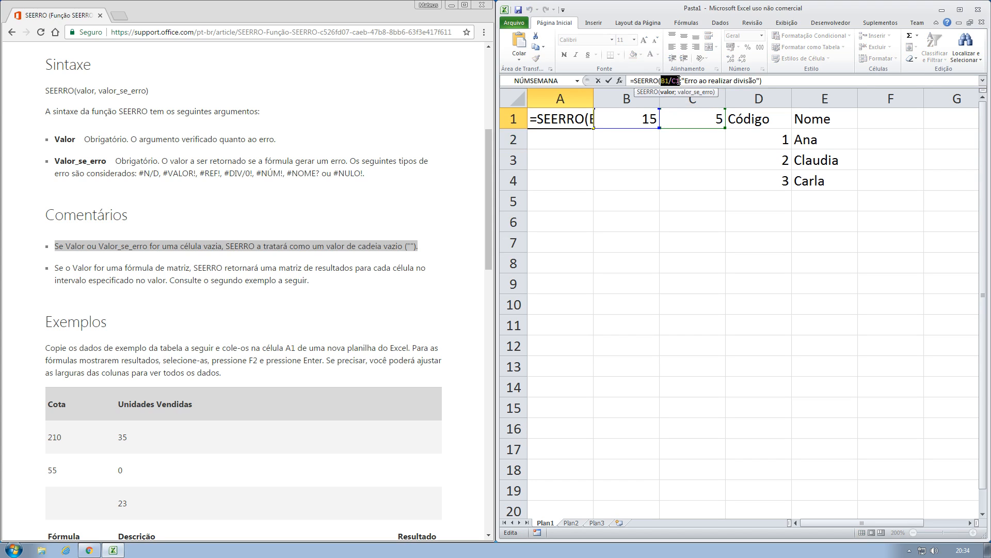
{"action": "key", "text": "Escape"}
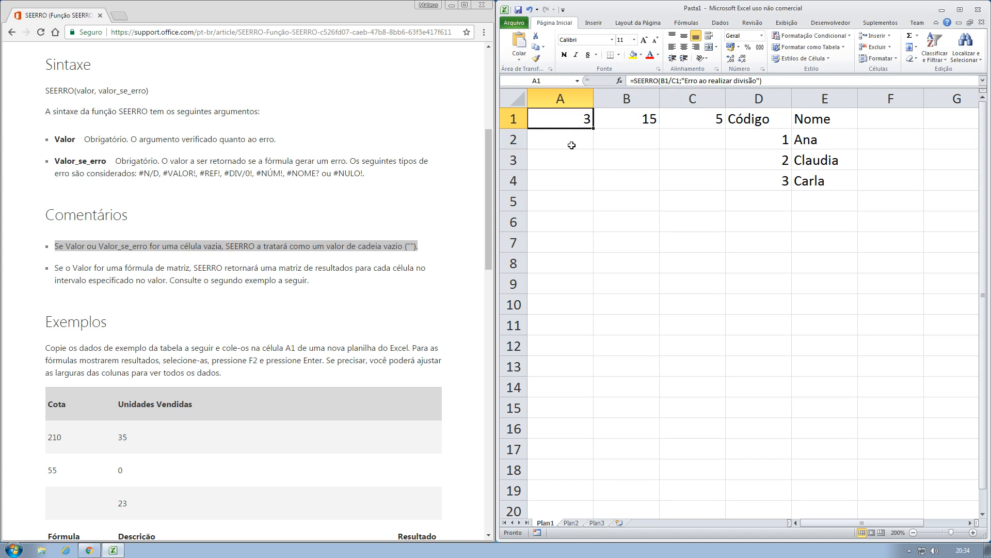
In cell A2, begin a SEERRO formula with a nested PROCV that looks up the value of B2
{"action": "left_click", "coordinate": [568, 140]}
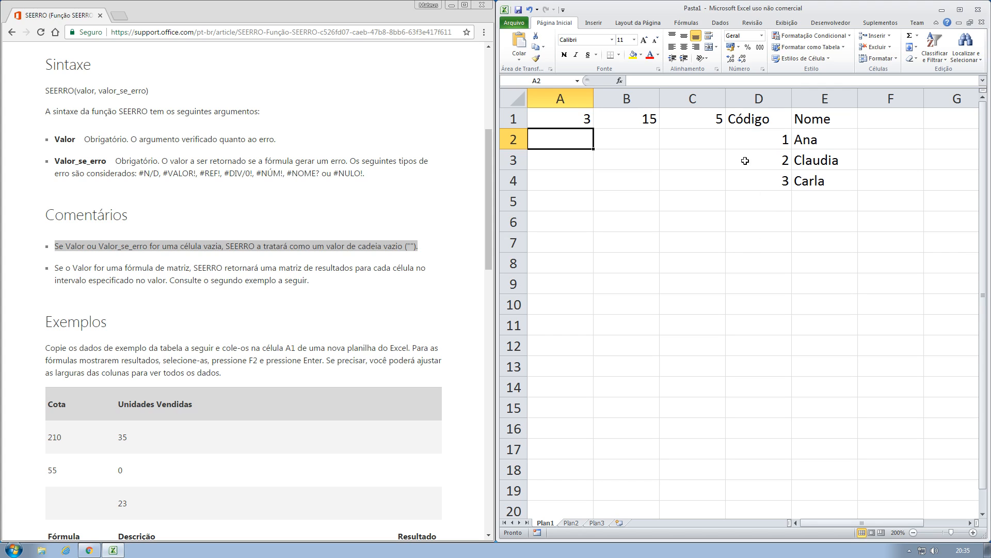
{"action": "left_click_drag", "start_coordinate": [756, 122], "coordinate": [806, 181]}
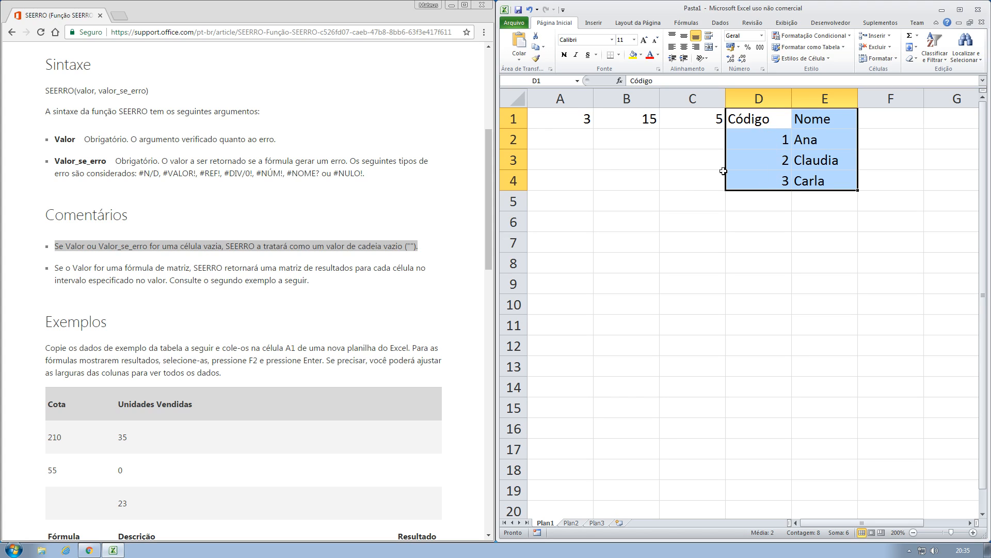
{"action": "left_click", "coordinate": [619, 143]}
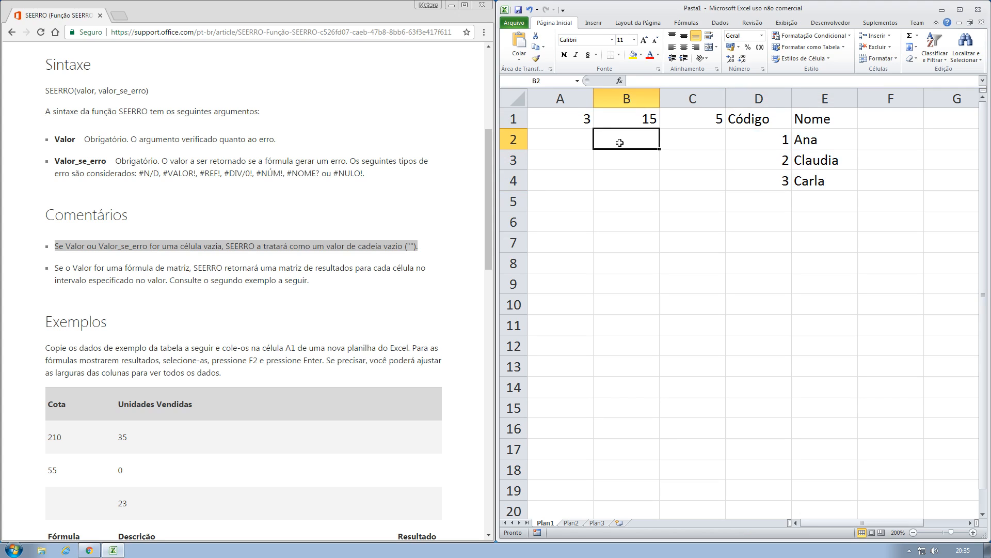
{"action": "left_click", "coordinate": [578, 139]}
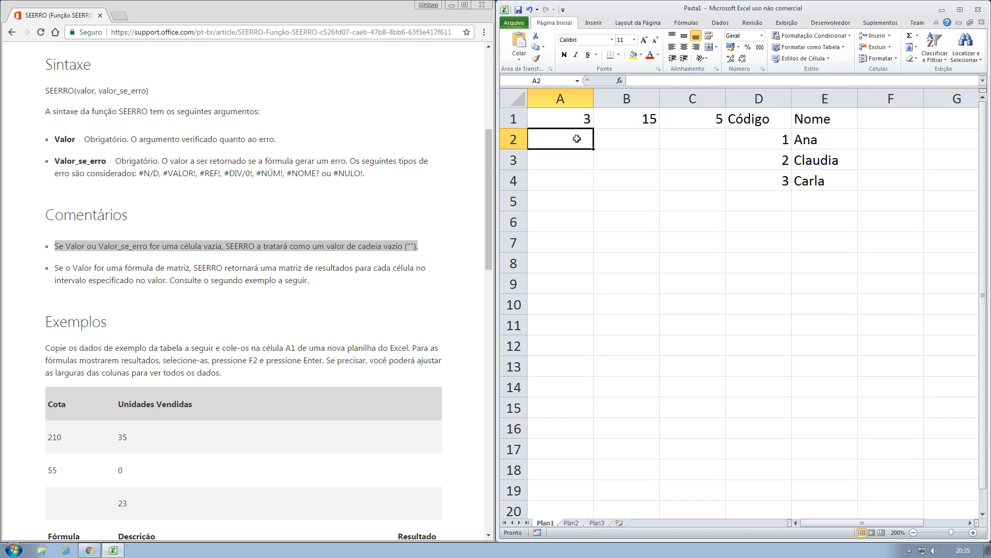
{"action": "type", "text": "SEE"}
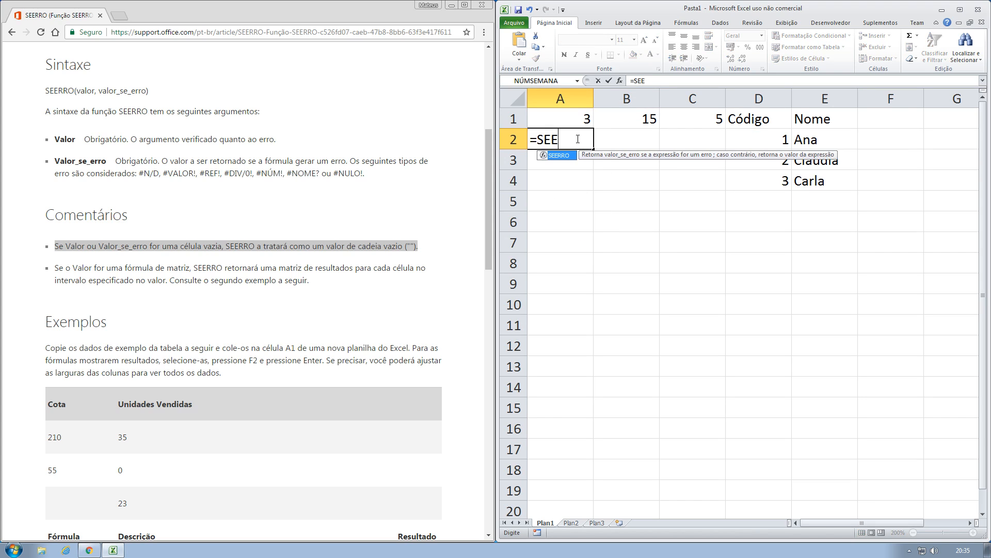
{"action": "key", "text": "Tab"}
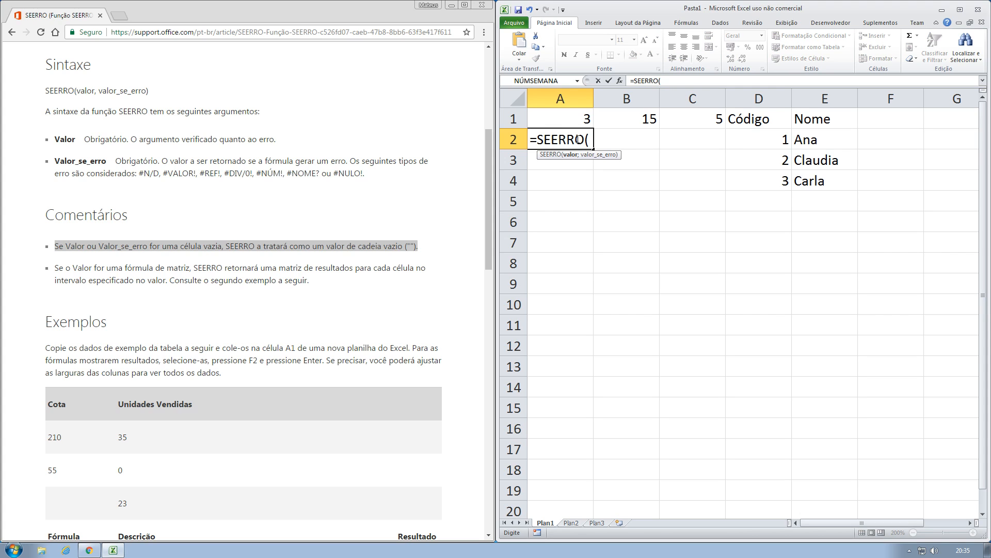
{"action": "type", "text": "PROCV"}
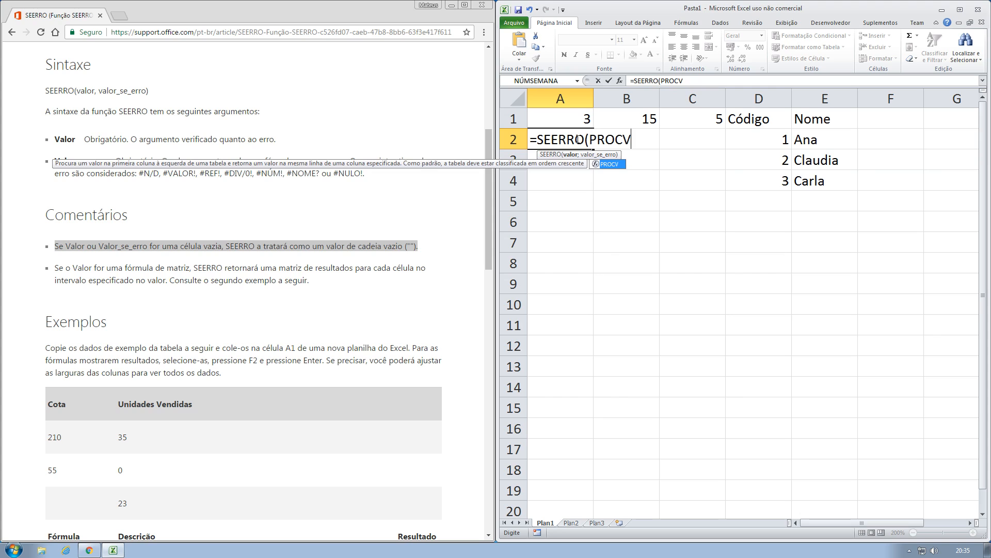
{"action": "type", "text": "("}
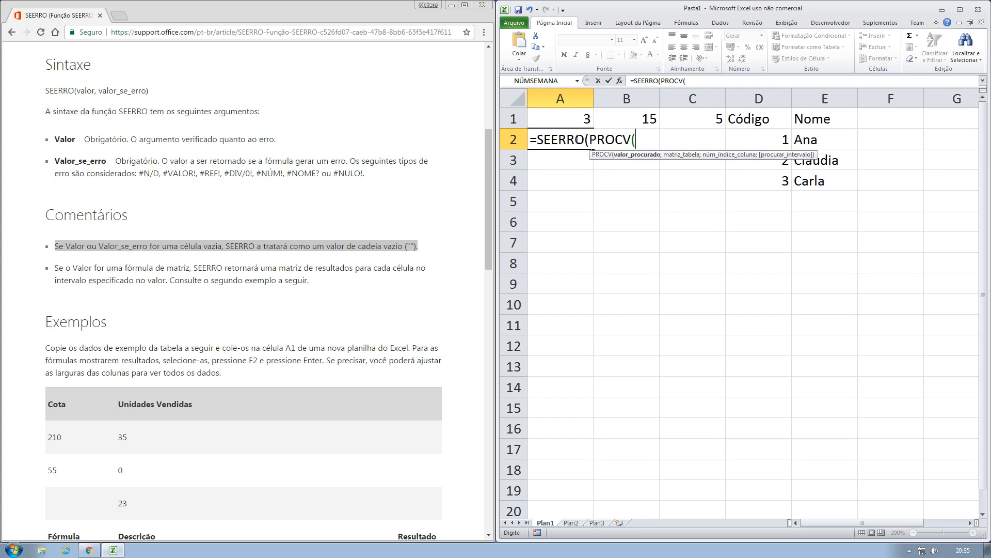
{"action": "type", "text": "B2;"}
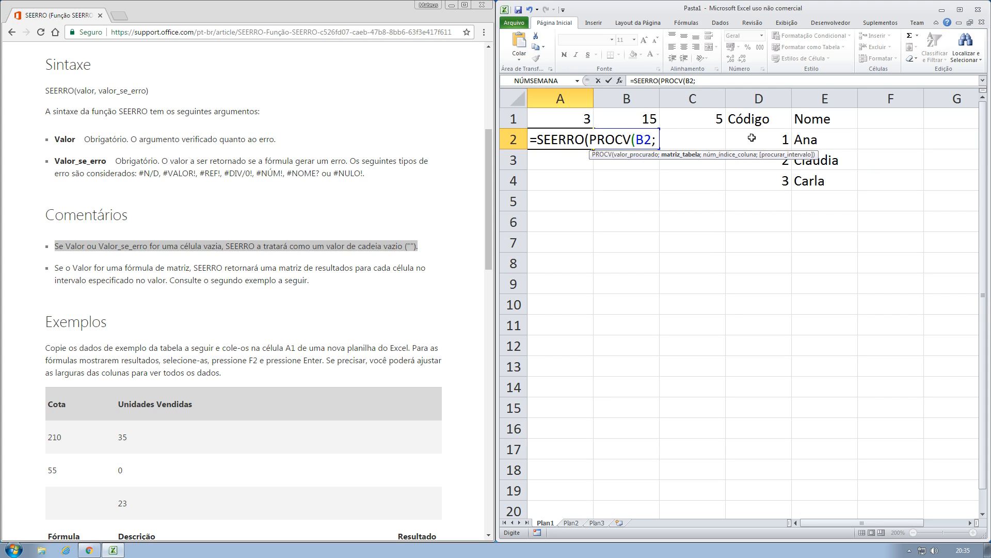
Complete the nested PROCV with the absolute table range $D$2:$E$4, column index 2 and FALSO for an exact match
{"action": "left_click_drag", "start_coordinate": [751, 138], "coordinate": [810, 180]}
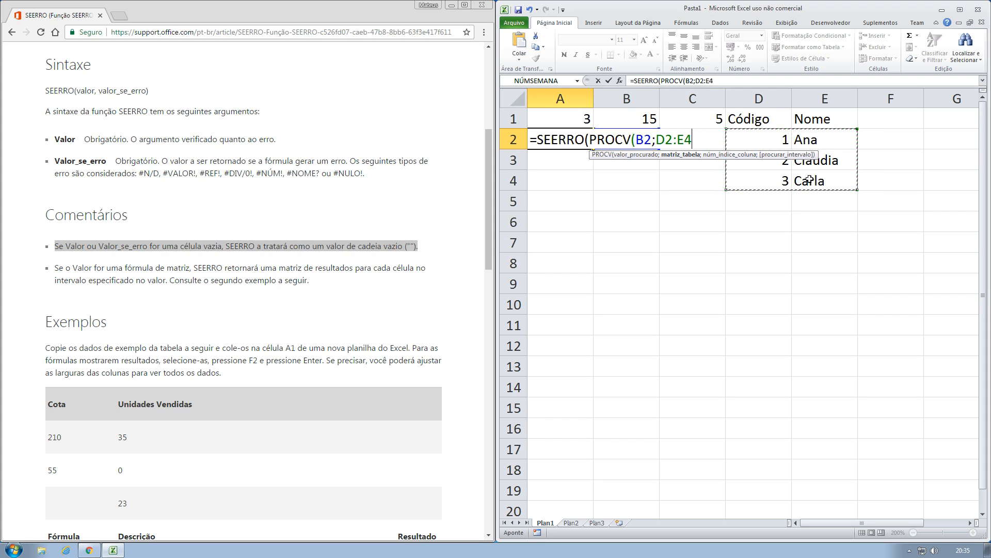
{"action": "key", "text": "F4"}
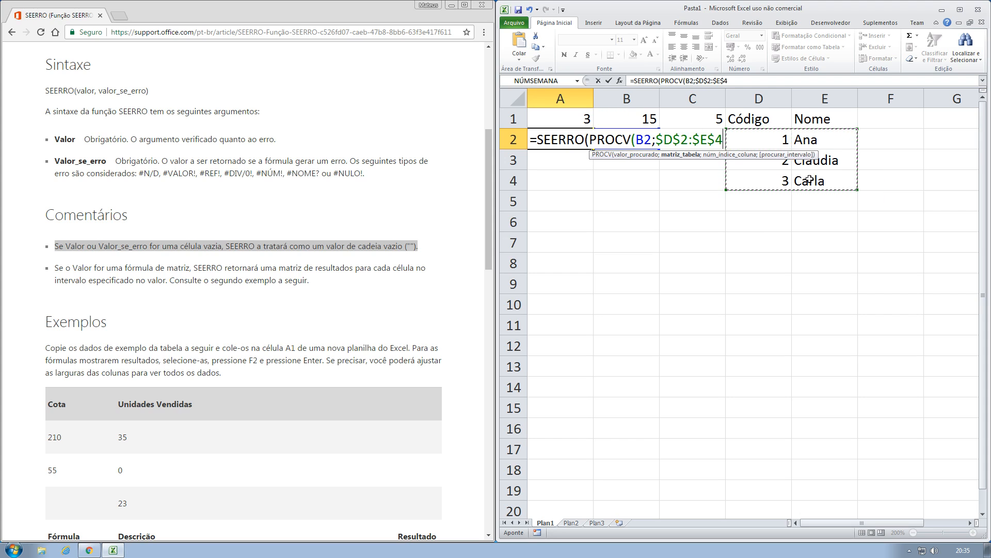
{"action": "type", "text": ";"}
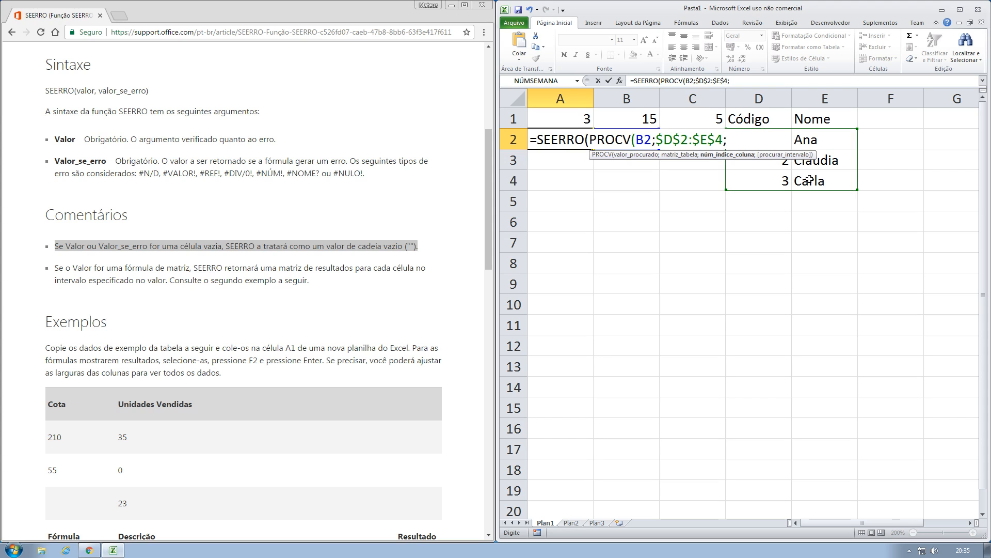
{"action": "type", "text": "2;false"}
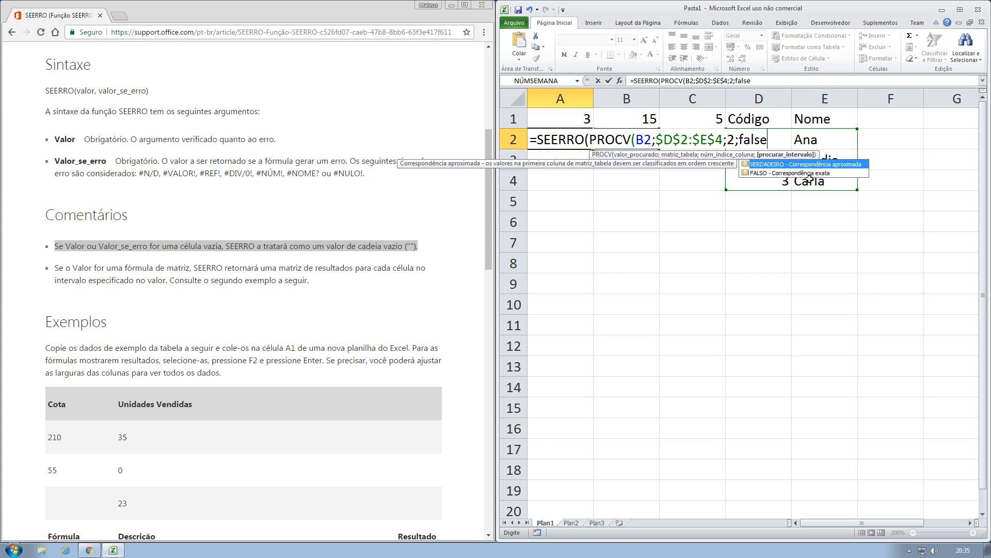
{"action": "key", "text": "BackSpace"}
{"action": "type", "text": "o)"}
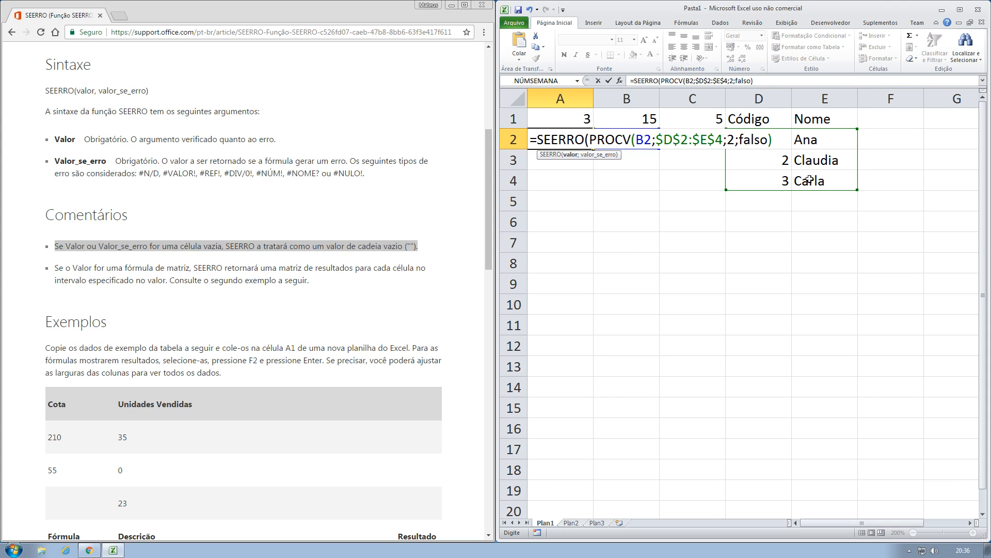
Add "Código não encontrado" as the SEERRO fallback text and enter the A2 formula
{"action": "type", "text": ";\"Código "}
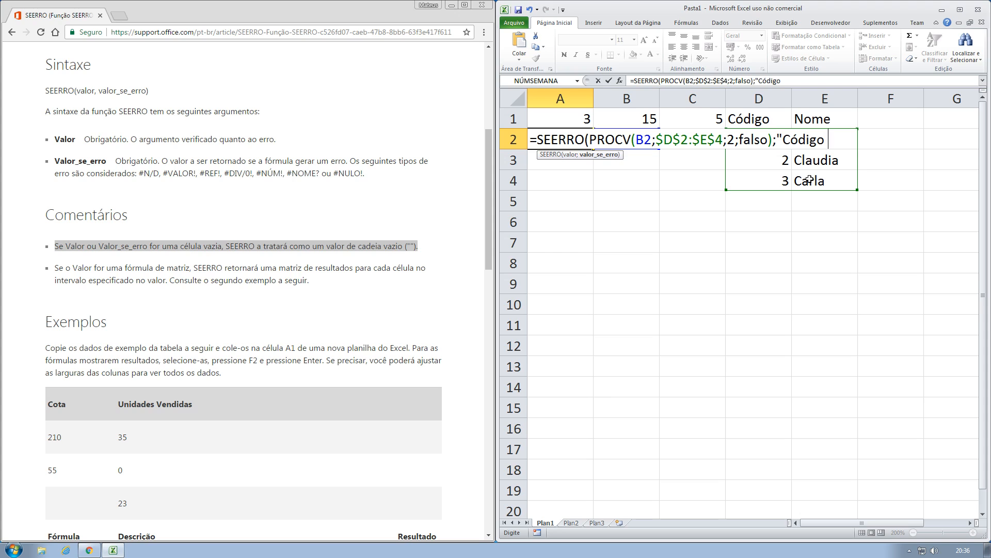
{"action": "type", "text": "não encontrado\""}
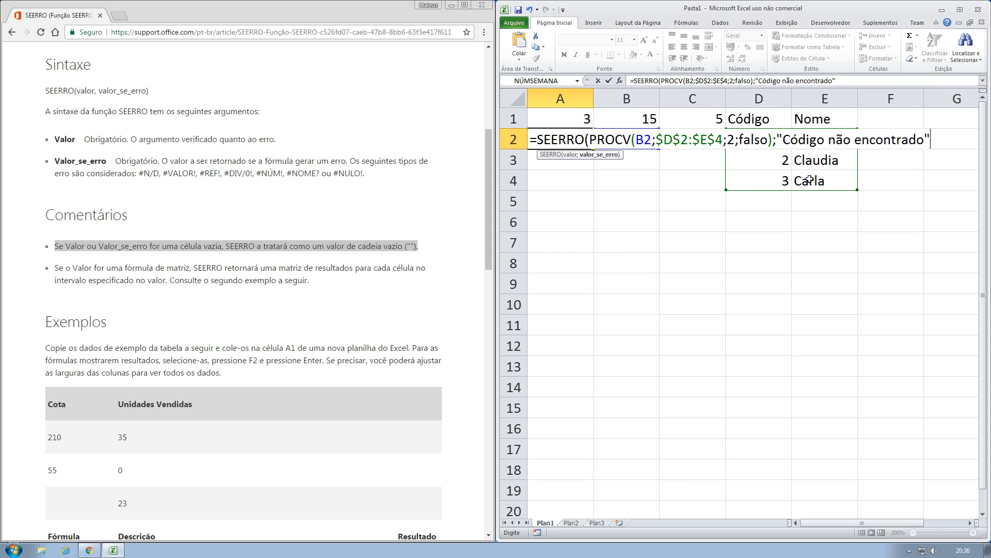
{"action": "type", "text": ")"}
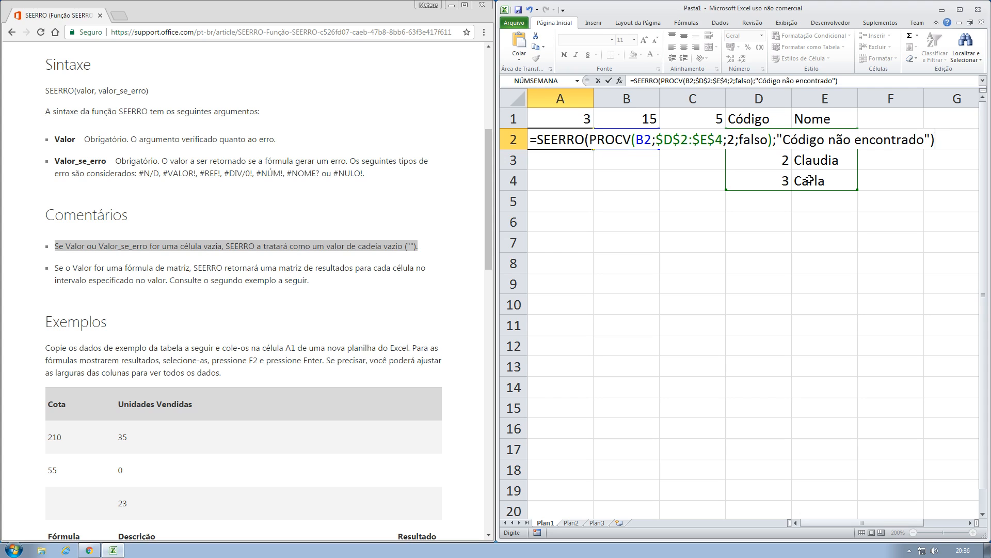
{"action": "key", "text": "Return"}
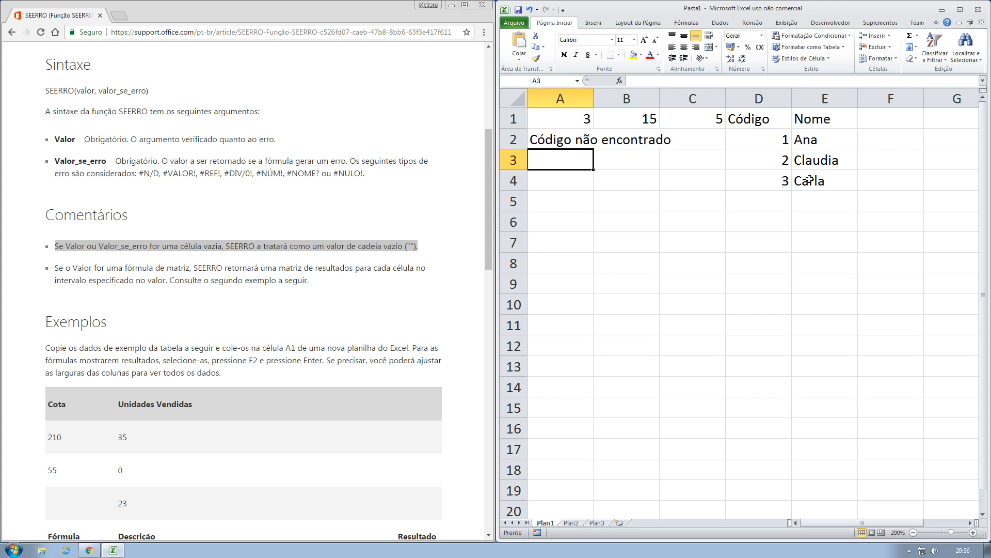
Test the lookup formula by entering the codes 1, 3 and 5 one after another in cell B2
{"action": "key", "text": "Up"}
{"action": "key", "text": "Right"}
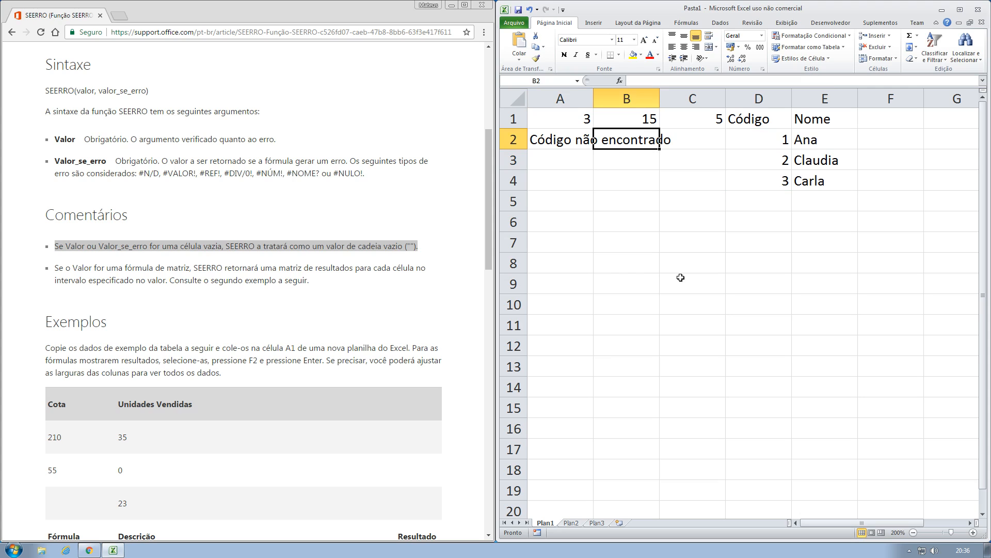
{"action": "type", "text": "1"}
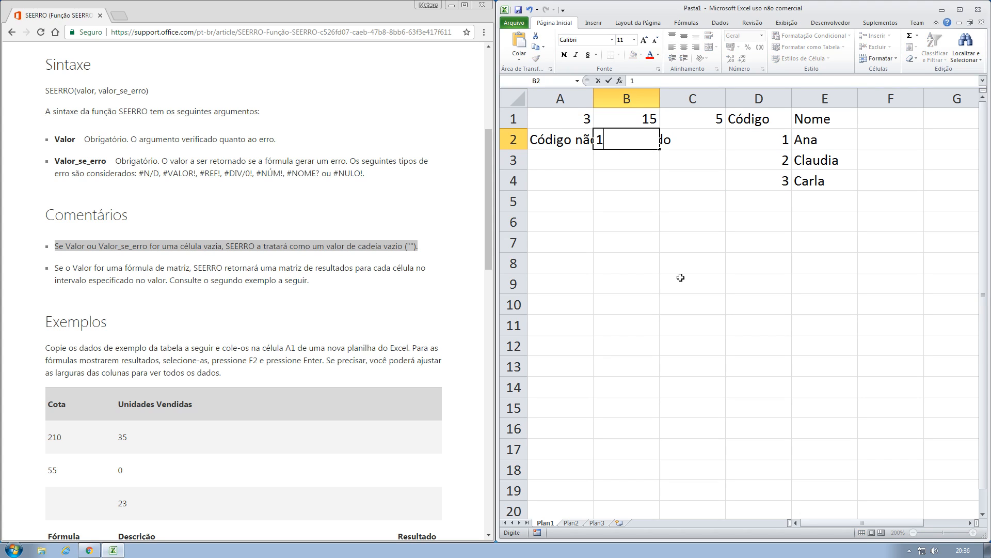
{"action": "key", "text": "Return"}
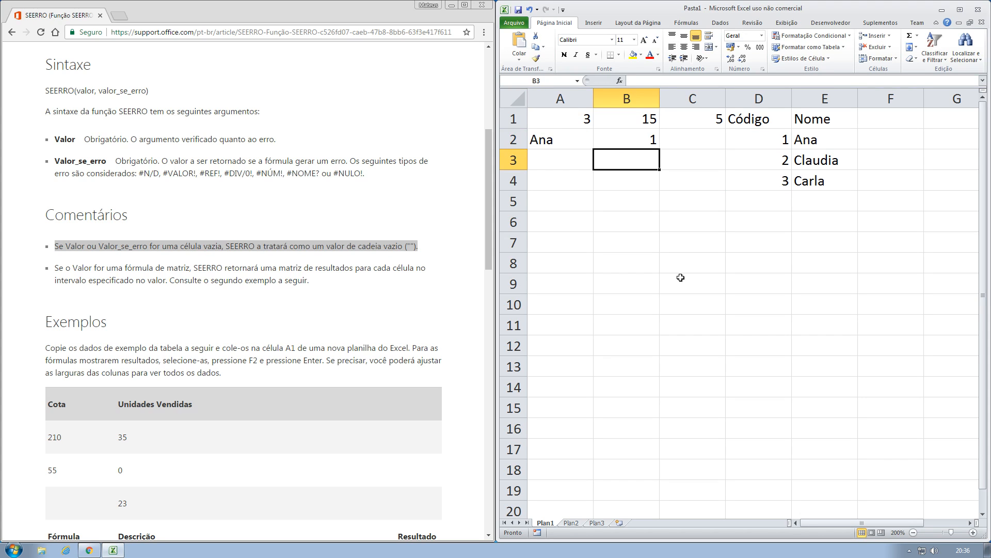
{"action": "key", "text": "Up"}
{"action": "type", "text": "3"}
{"action": "key", "text": "Return"}
{"action": "key", "text": "Up"}
{"action": "type", "text": "5"}
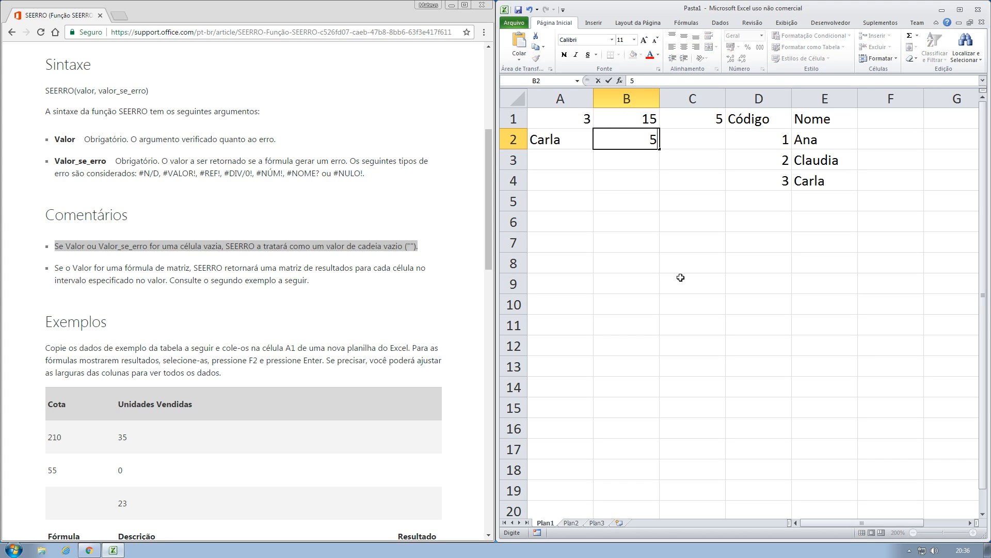
{"action": "key", "text": "Return"}
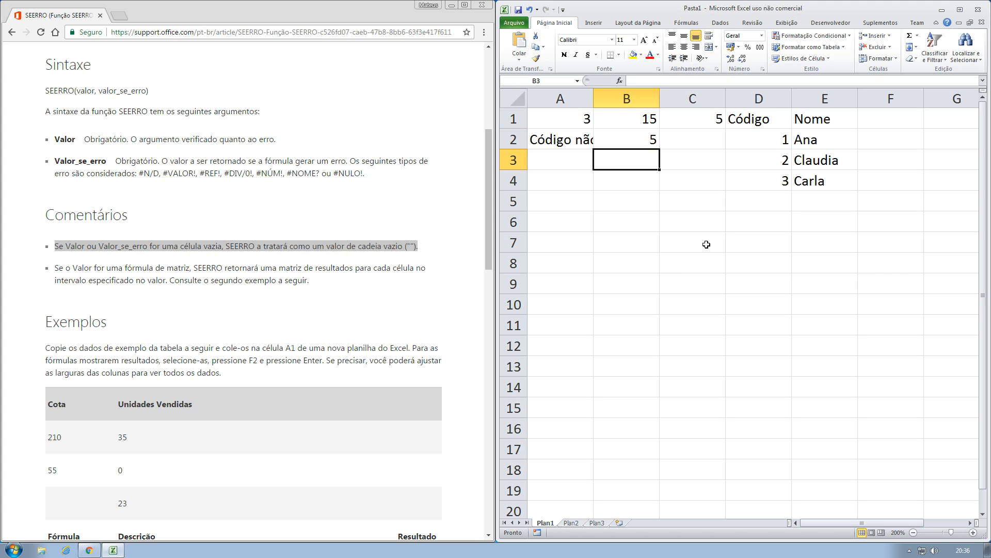
Compare the D2:E4 code table with the A2 lookup and widen column A to fit the full A2 text
{"action": "left_click_drag", "start_coordinate": [768, 135], "coordinate": [804, 180]}
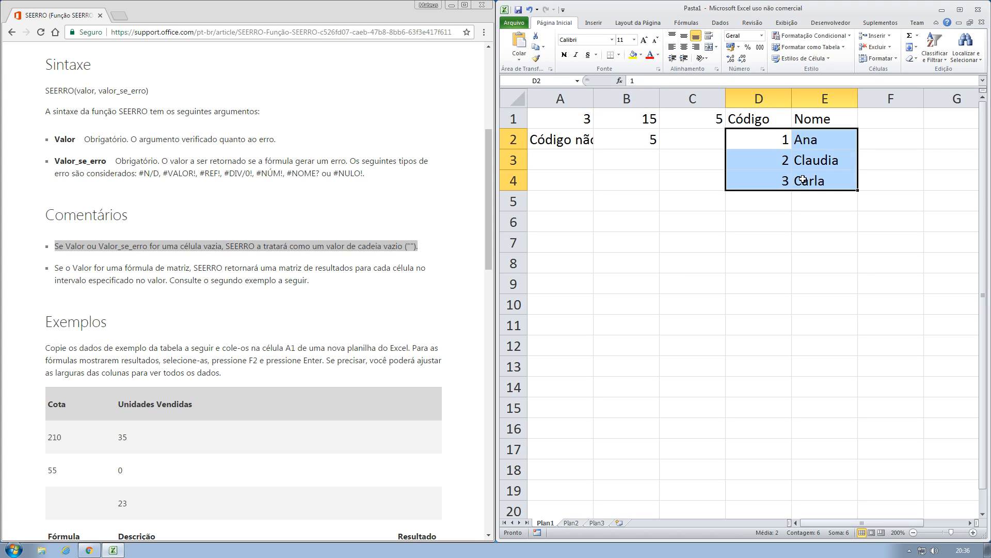
{"action": "left_click", "coordinate": [560, 142]}
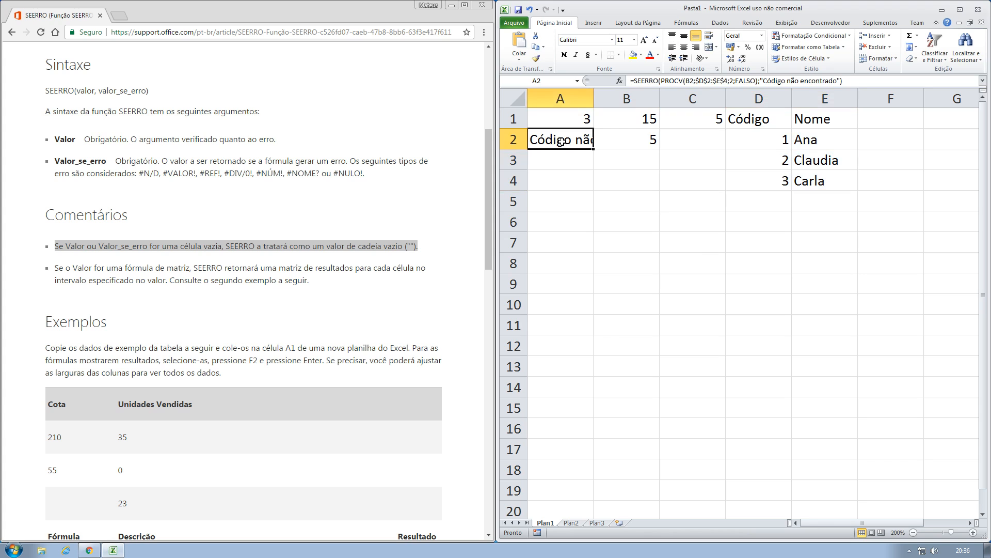
{"action": "left_click_drag", "start_coordinate": [594, 99], "coordinate": [659, 99]}
{"action": "left_click_drag", "start_coordinate": [659, 99], "coordinate": [686, 99]}
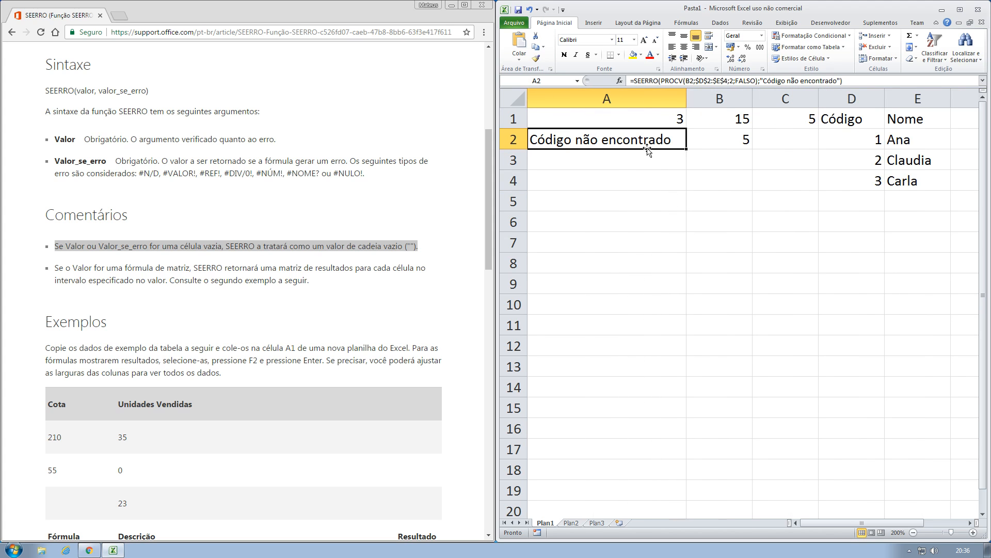
After checking the A1 formula, begin a SEERRO formula in cell A3 with B1/C1 as the tested value
{"action": "left_click", "coordinate": [595, 157]}
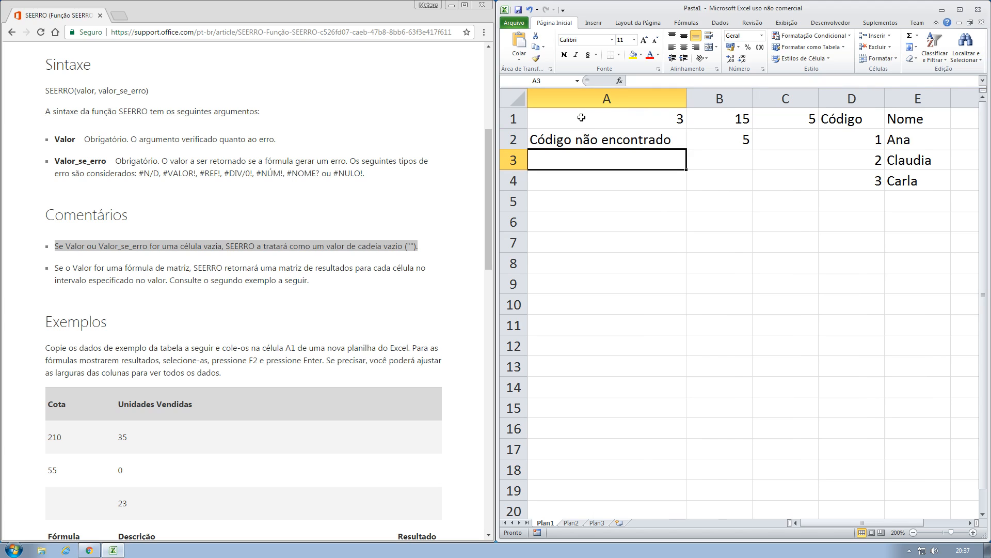
{"action": "left_click", "coordinate": [599, 115]}
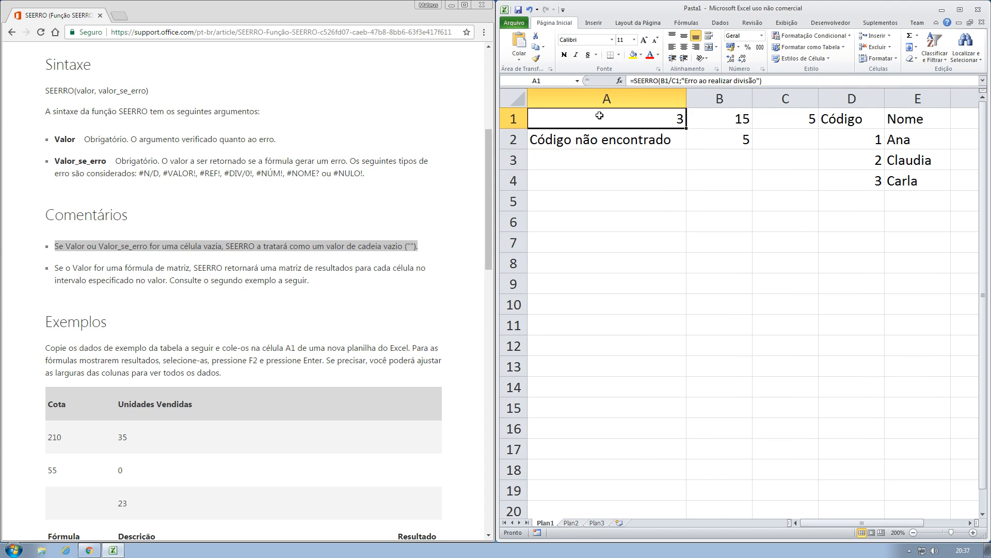
{"action": "left_click", "coordinate": [581, 162]}
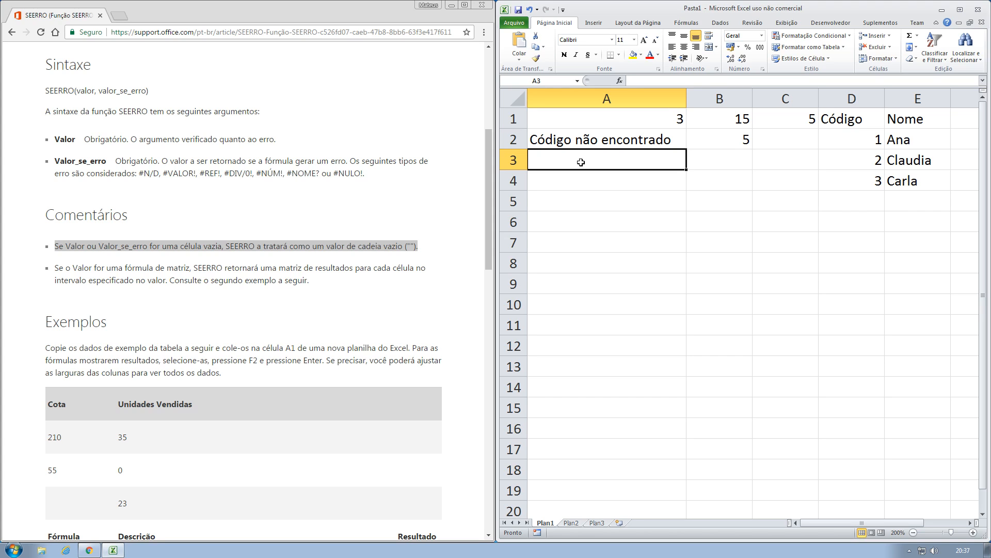
{"action": "type", "text": "="}
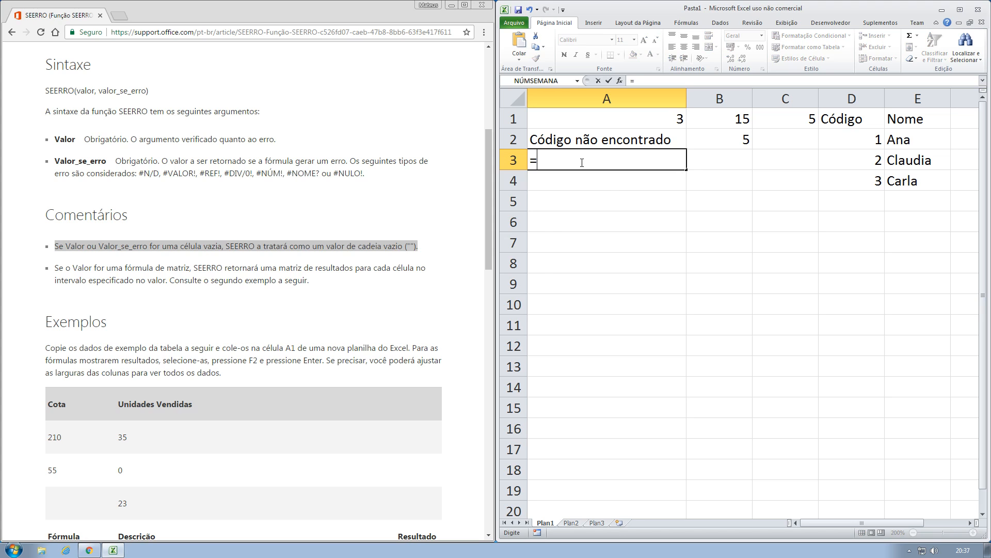
{"action": "type", "text": "SEE"}
{"action": "key", "text": "Tab"}
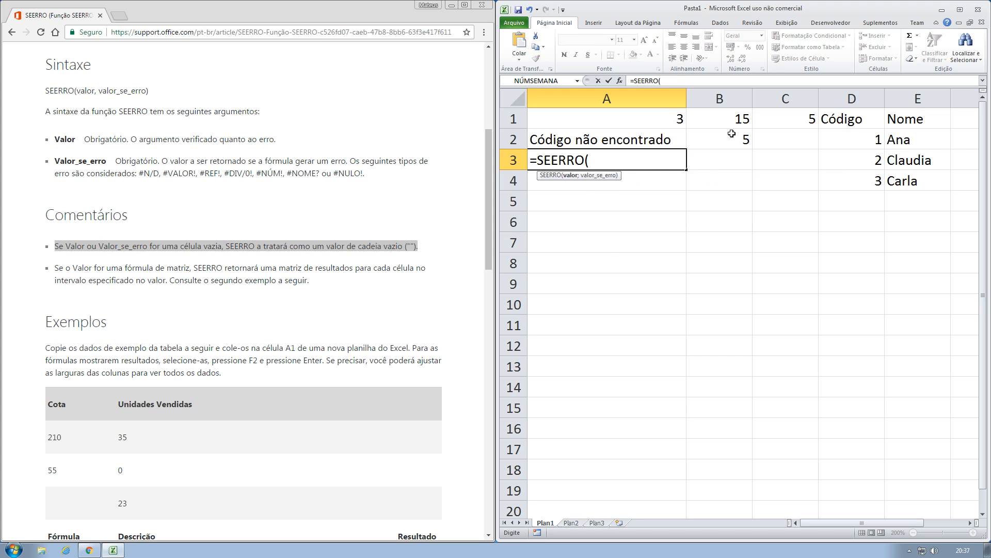
{"action": "left_click", "coordinate": [726, 118]}
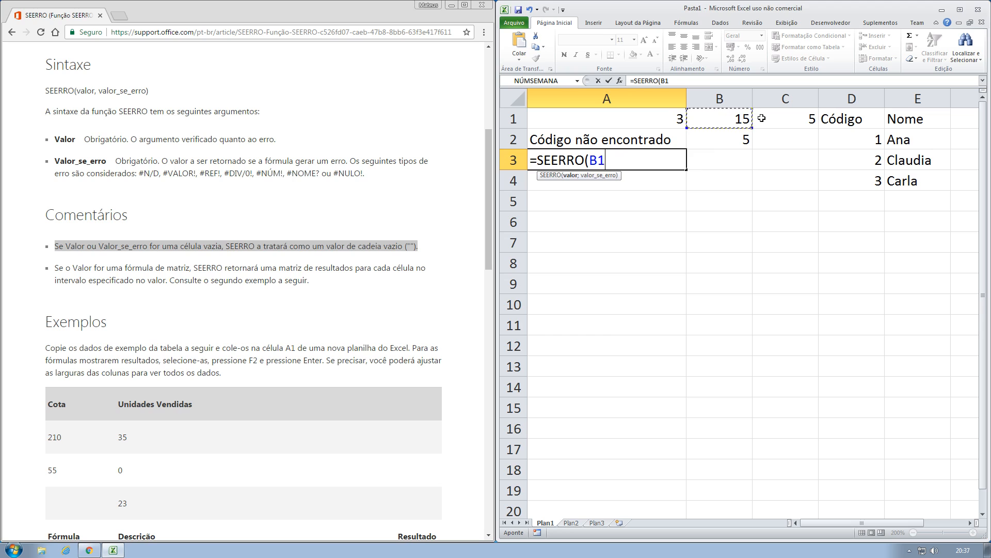
{"action": "type", "text": "/"}
{"action": "left_click", "coordinate": [795, 123]}
{"action": "type", "text": ";"}
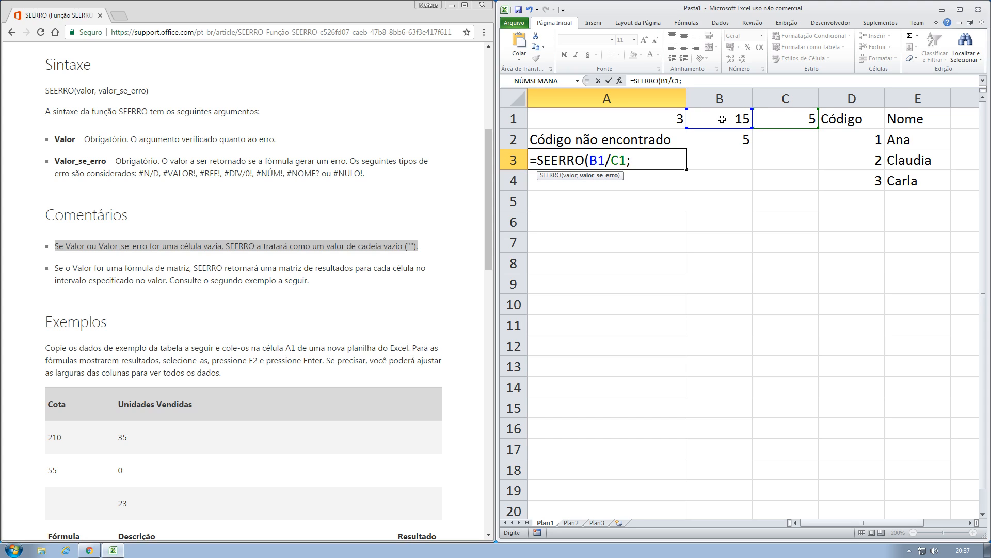
Complete the A3 SEERRO formula with B1/B2 as the fallback calculation and close its parenthesis
{"action": "left_click", "coordinate": [722, 119]}
{"action": "type", "text": "/"}
{"action": "left_click", "coordinate": [730, 143]}
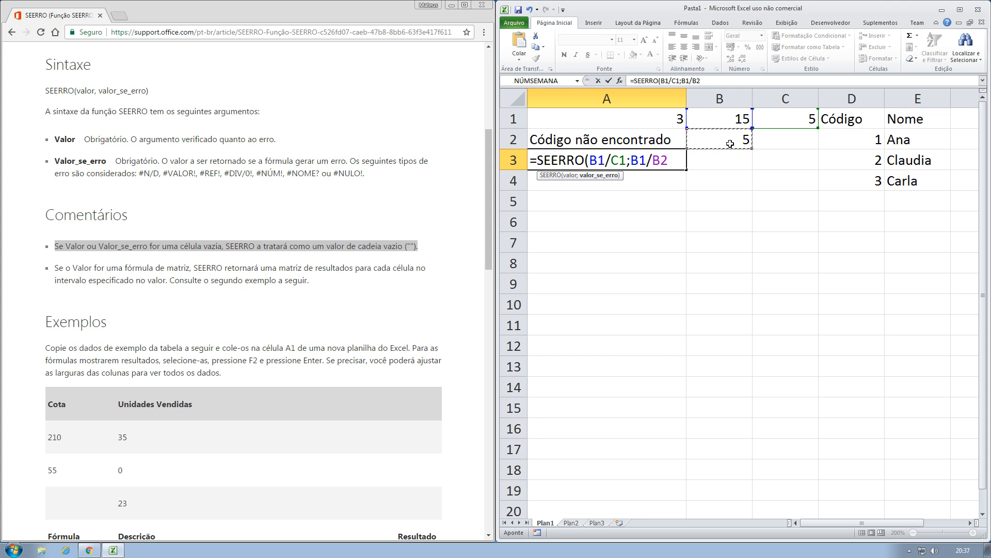
{"action": "type", "text": ")"}
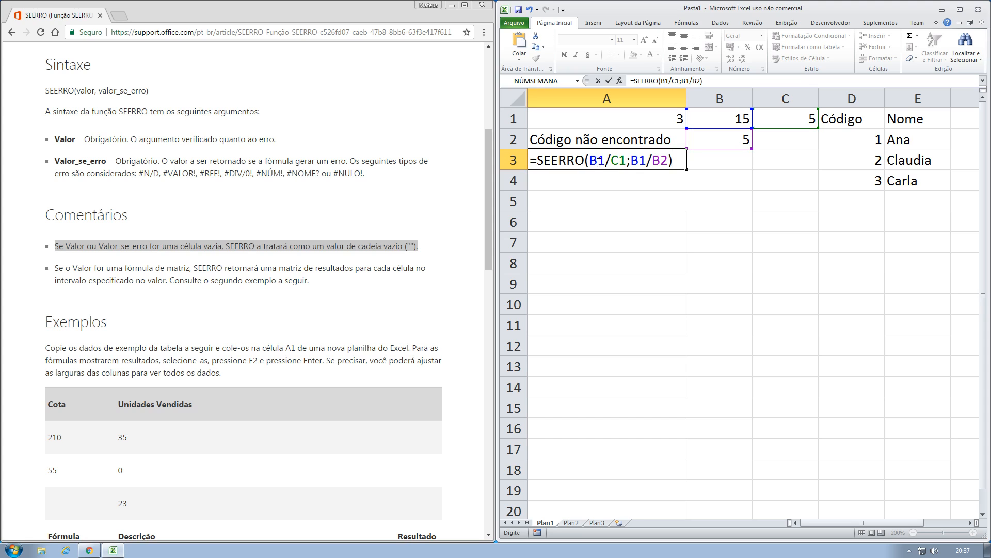
Review the B1/C1 and B1/B2 arguments in the A3 formula, and enter the formula
{"action": "left_click_drag", "start_coordinate": [590, 161], "coordinate": [625, 163]}
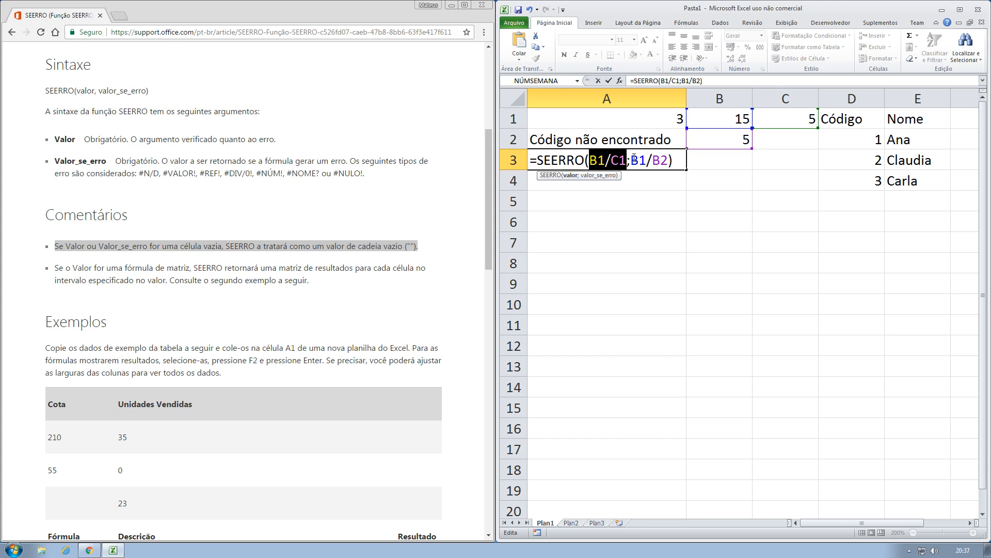
{"action": "key", "text": "Right"}
{"action": "key", "text": "Right"}
{"action": "key", "text": "shift+Right"}
{"action": "key", "text": "shift+Right"}
{"action": "key", "text": "shift+Right"}
{"action": "key", "text": "shift+Right"}
{"action": "key", "text": "shift+Right"}
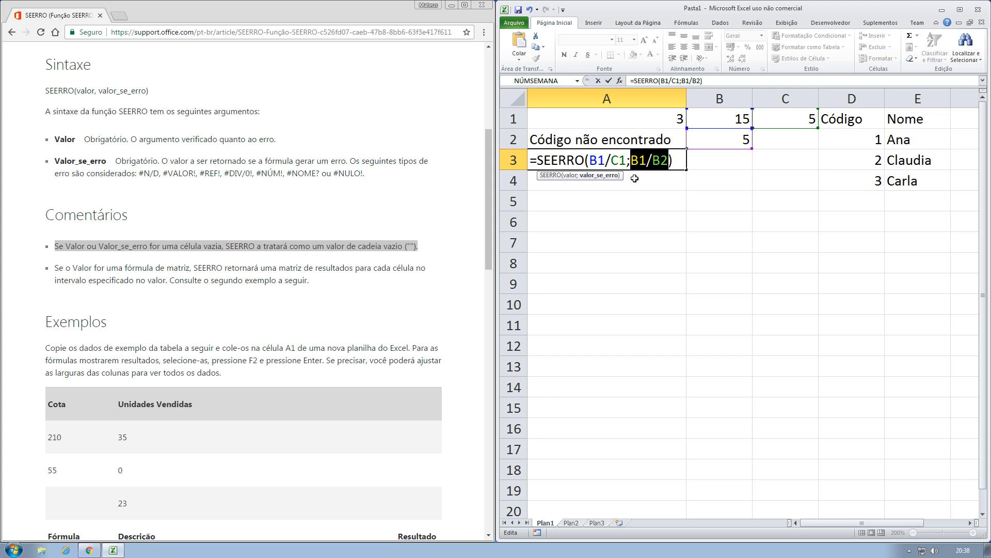
{"action": "key", "text": "Return"}
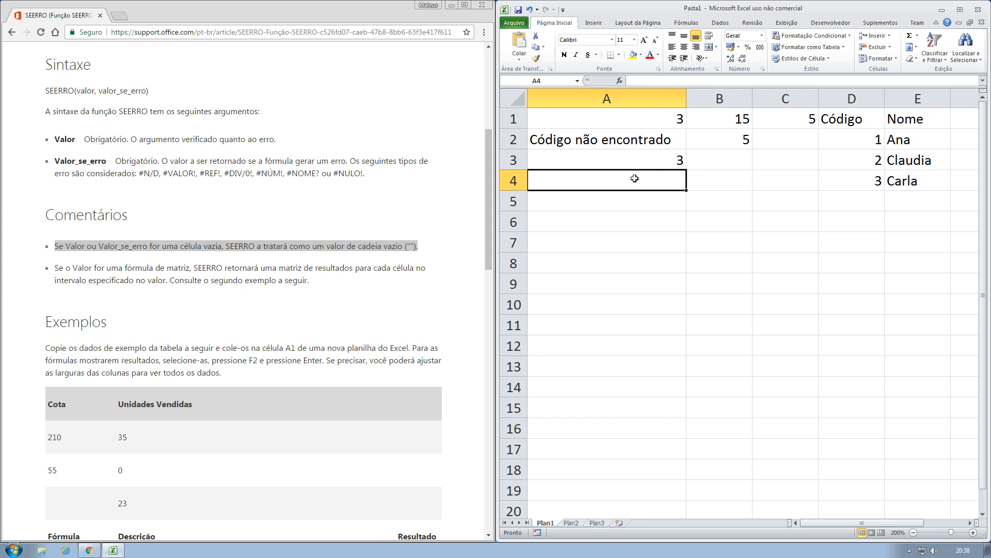
Check the A3 formula and its source cells B1 and C1, and clear C1 to test the fallback
{"action": "left_click", "coordinate": [642, 163]}
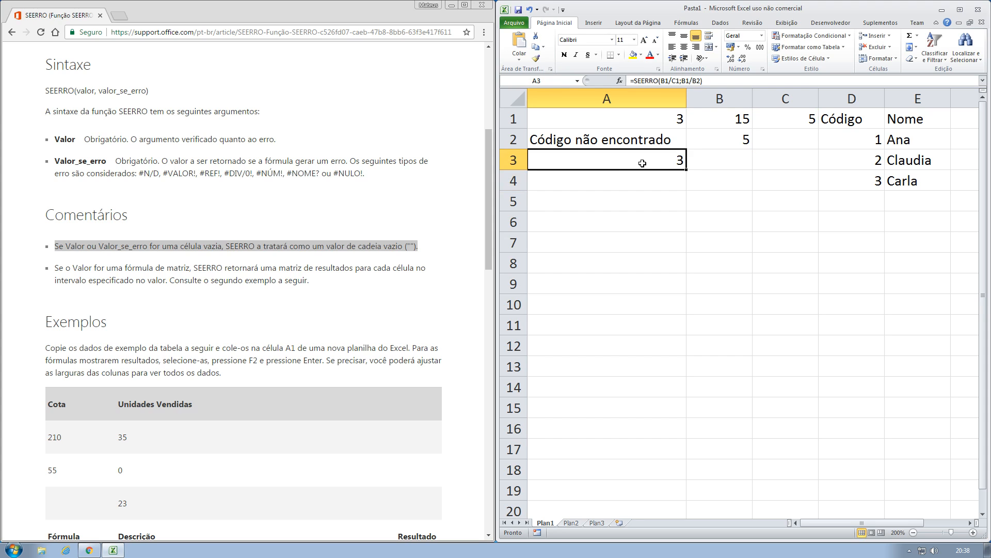
{"action": "left_click", "coordinate": [739, 119]}
{"action": "left_click", "coordinate": [802, 122]}
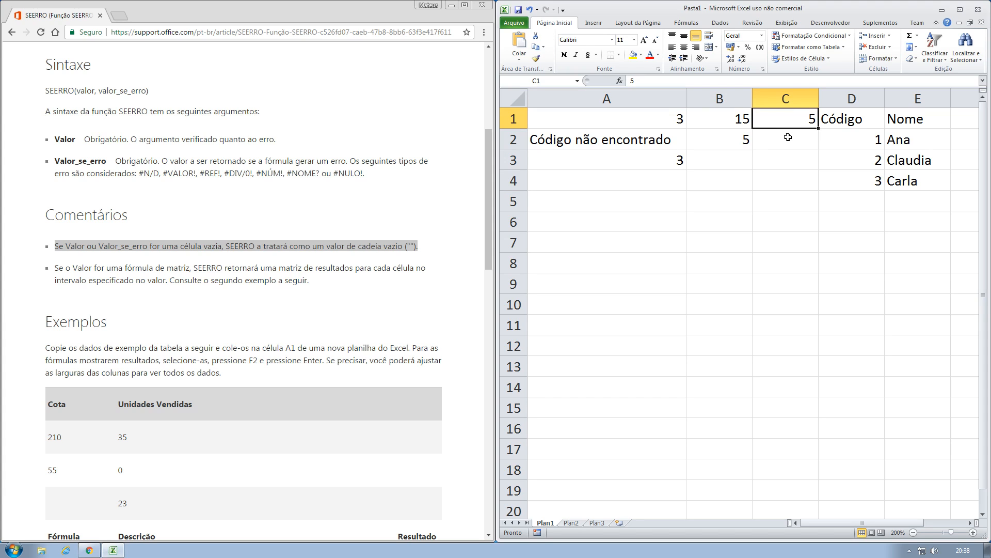
{"action": "key", "text": "Delete"}
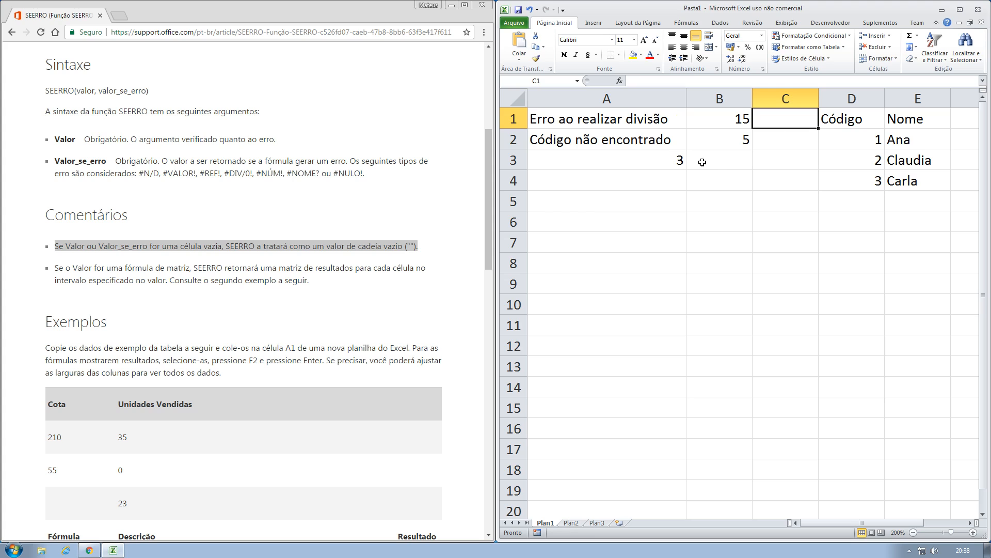
Trace the cells used by the A3 formula and set the alternative divisor in B2 to 15
{"action": "left_click", "coordinate": [665, 161]}
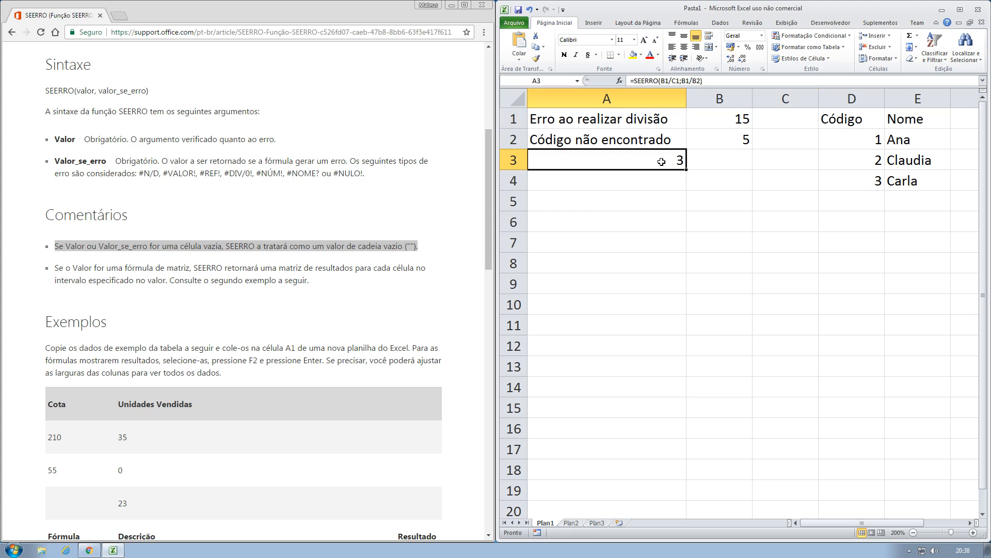
{"action": "left_click", "coordinate": [718, 122]}
{"action": "left_click", "coordinate": [765, 121]}
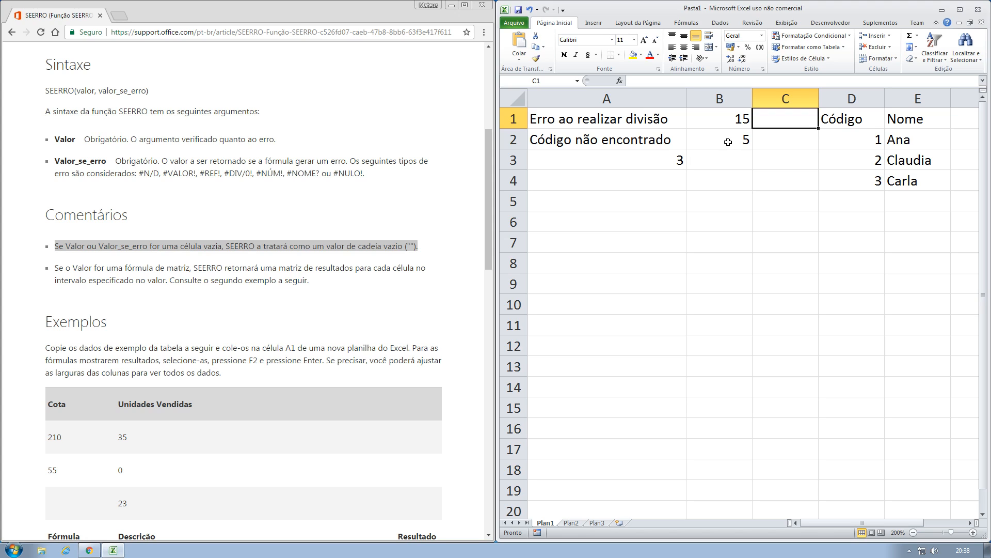
{"action": "left_click", "coordinate": [722, 122]}
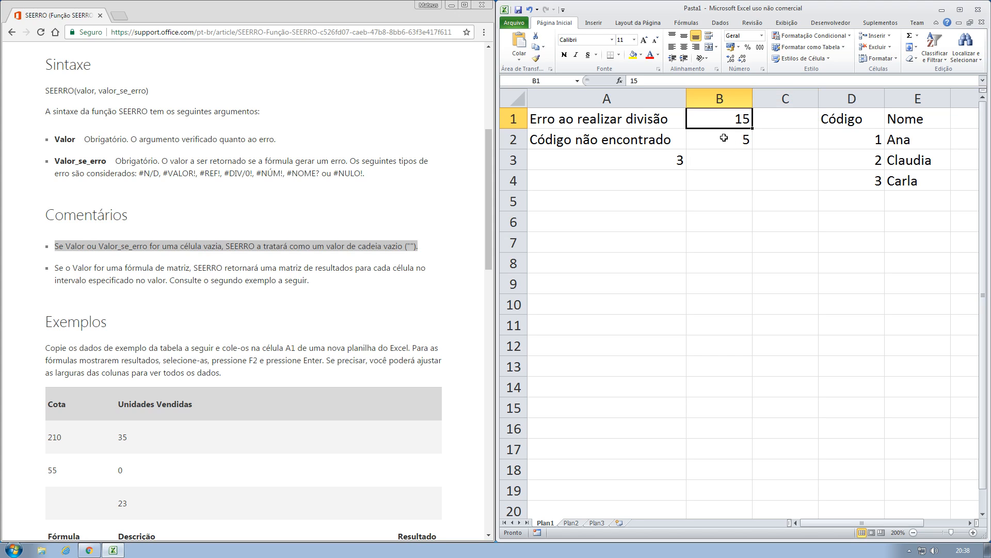
{"action": "left_click", "coordinate": [724, 138]}
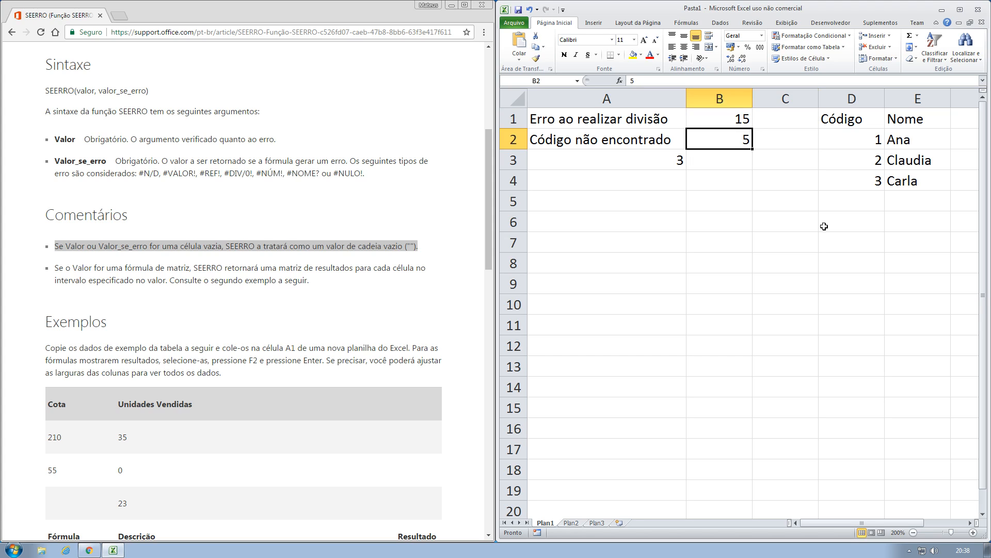
{"action": "type", "text": "15"}
{"action": "key", "text": "Return"}
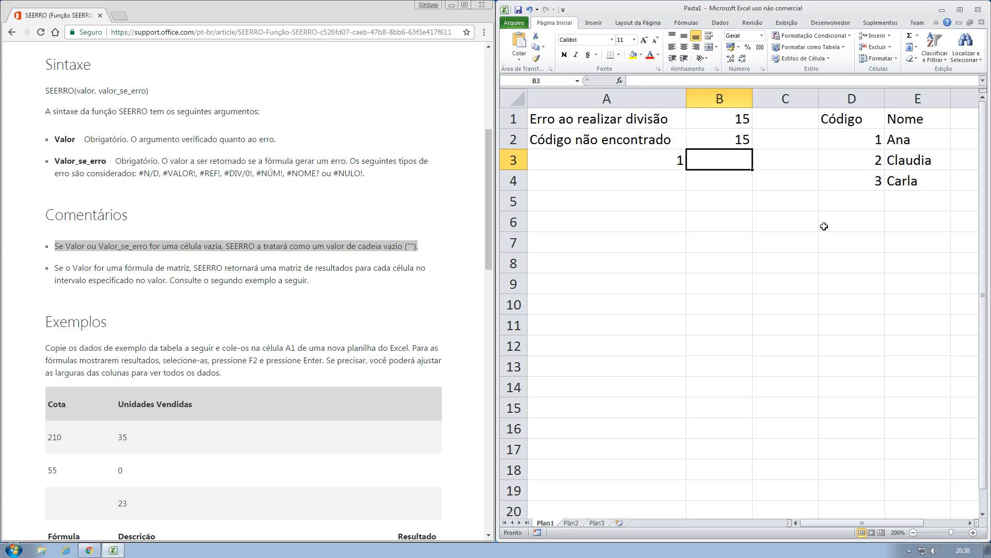
Clear the alternative divisor in B2 and check the A3 formula with both divisors empty
{"action": "key", "text": "Up"}
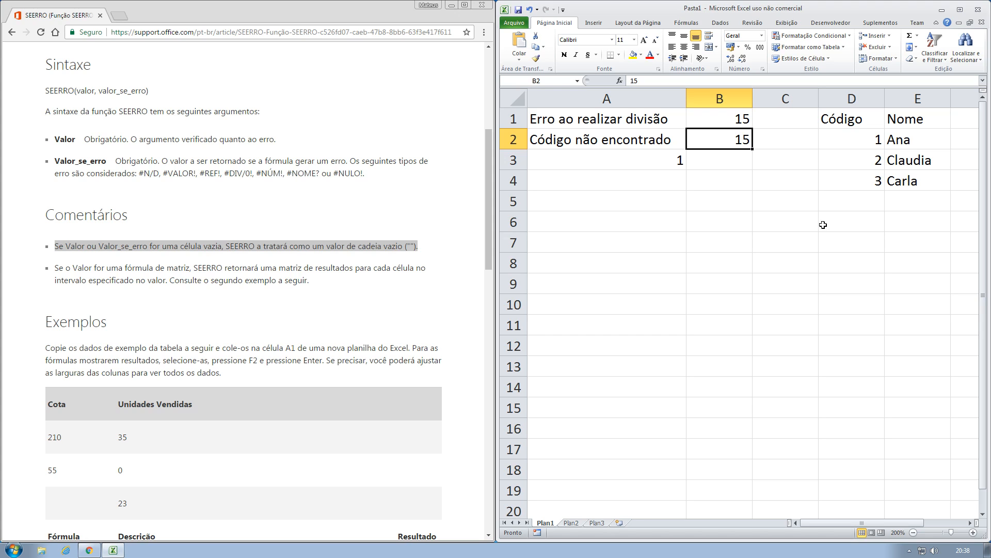
{"action": "key", "text": "Delete"}
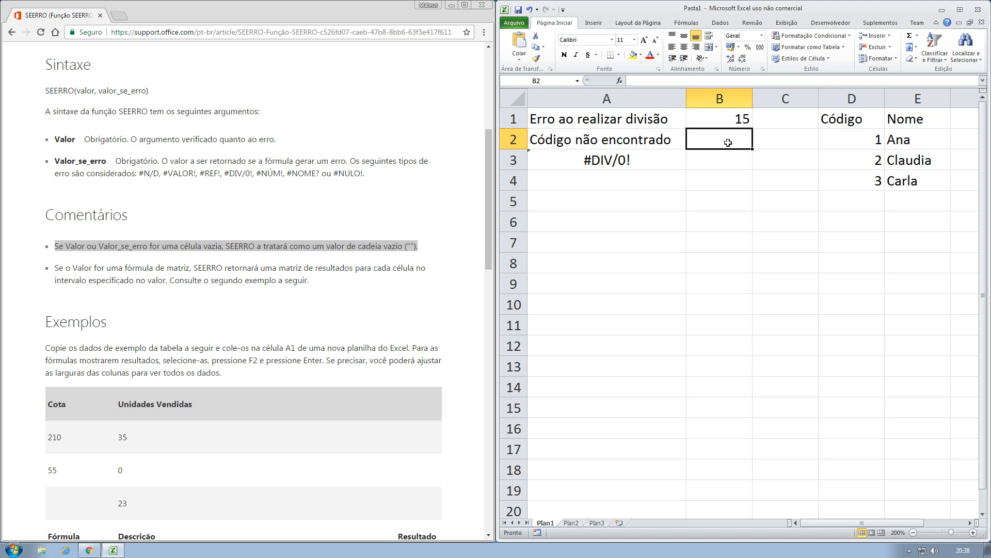
{"action": "left_click", "coordinate": [628, 160]}
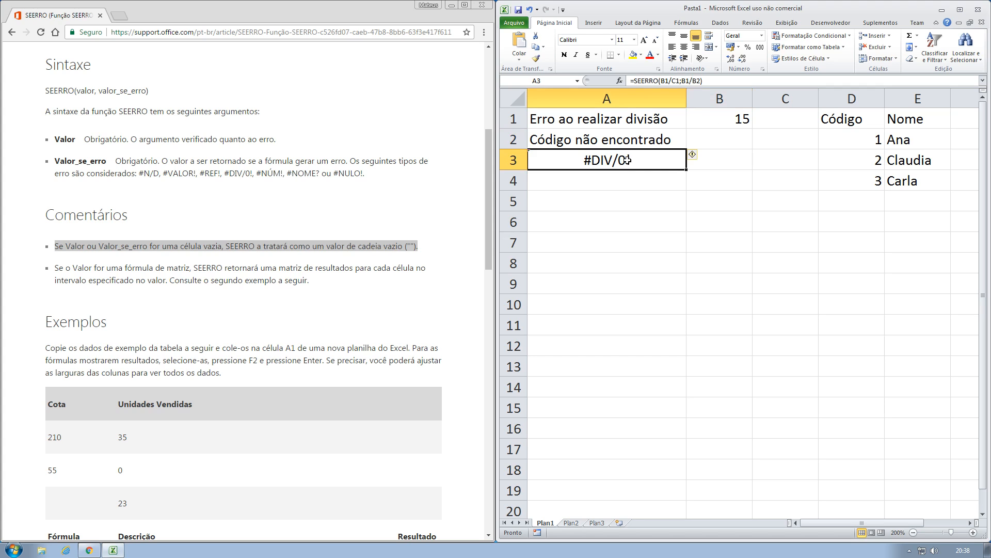
Wrap the B1/B2 fallback in A3 in a nested SEERRO with the fallback text "Não foi possível realizar a divisão"
{"action": "left_click", "coordinate": [685, 81]}
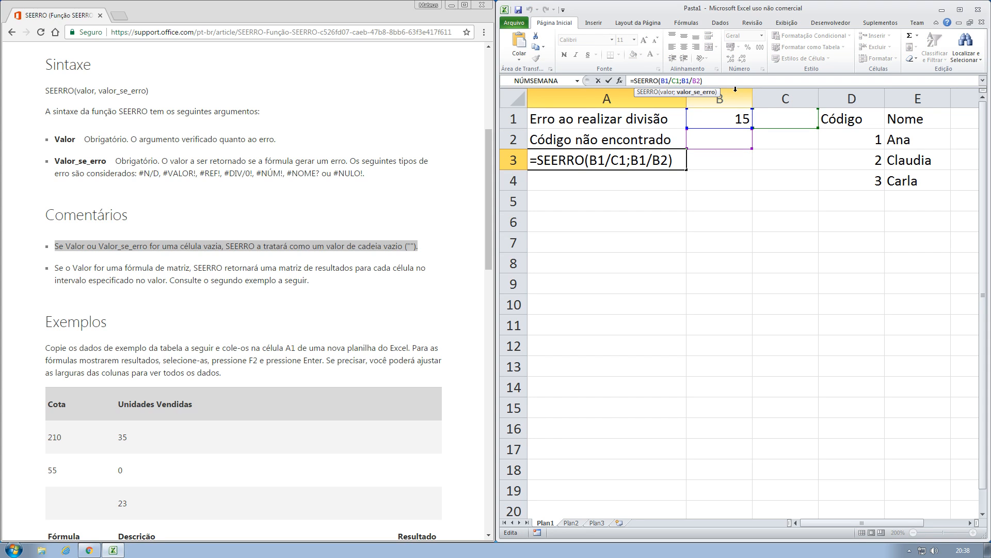
{"action": "type", "text": "SEER"}
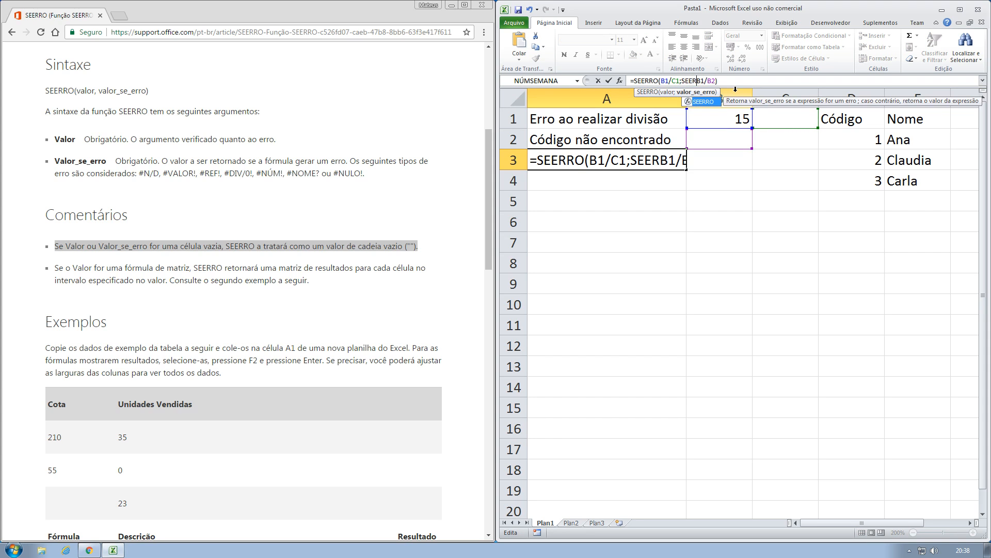
{"action": "key", "text": "Tab"}
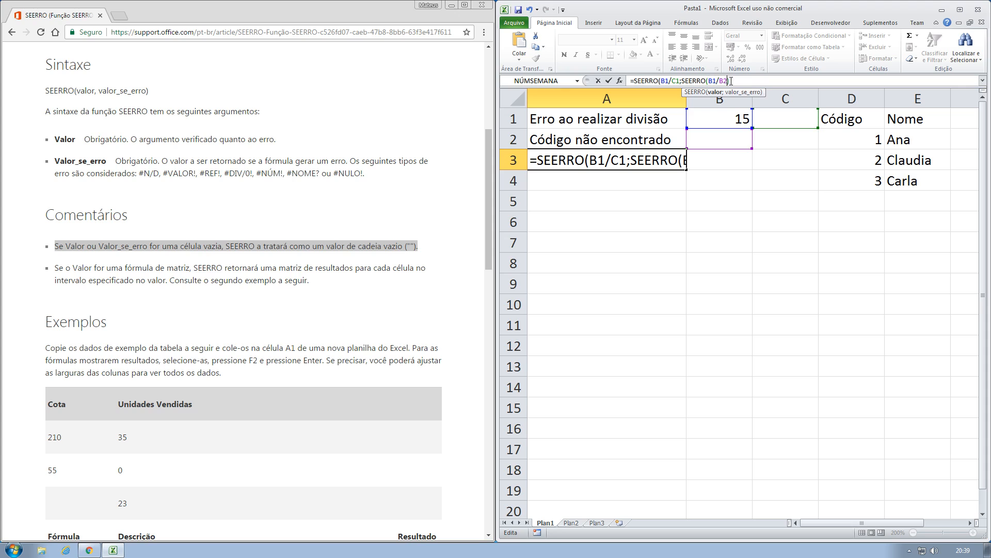
{"action": "type", "text": ";"}
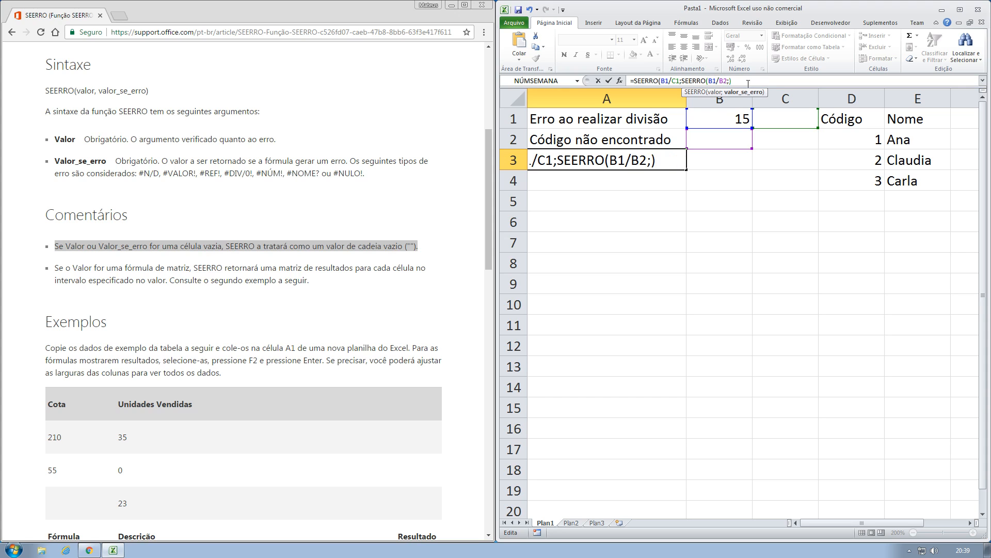
{"action": "type", "text": "\"Não foi p"}
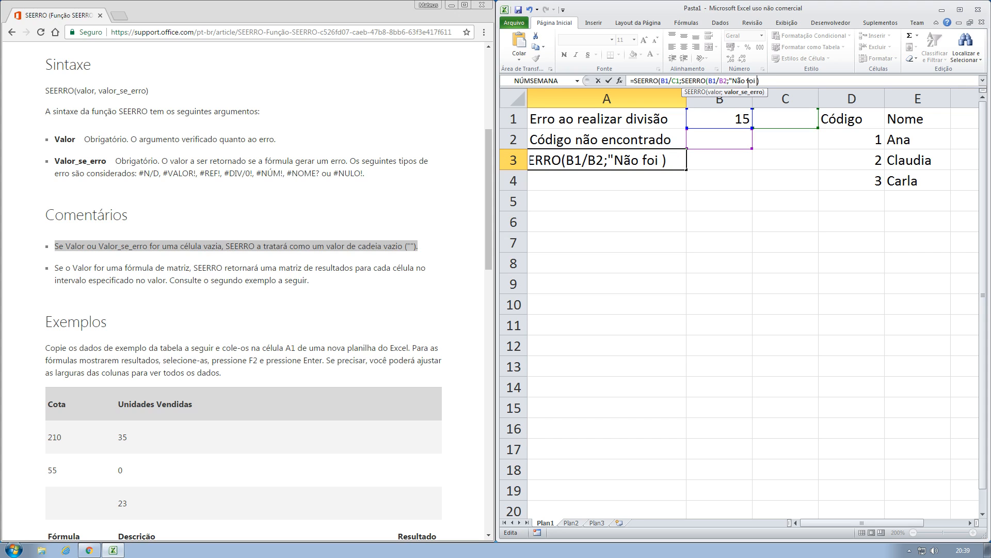
{"action": "type", "text": "ossível"}
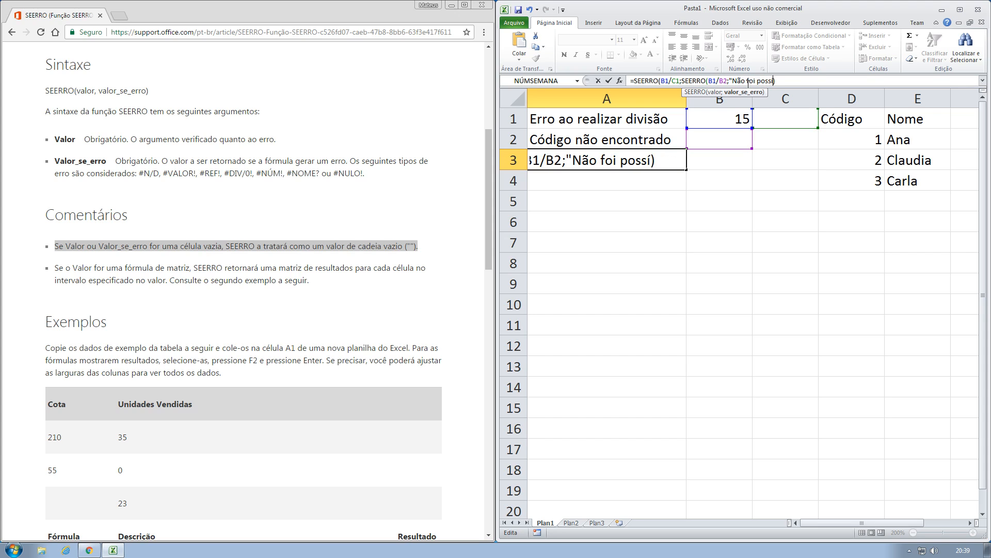
{"action": "type", "text": " realizar a "}
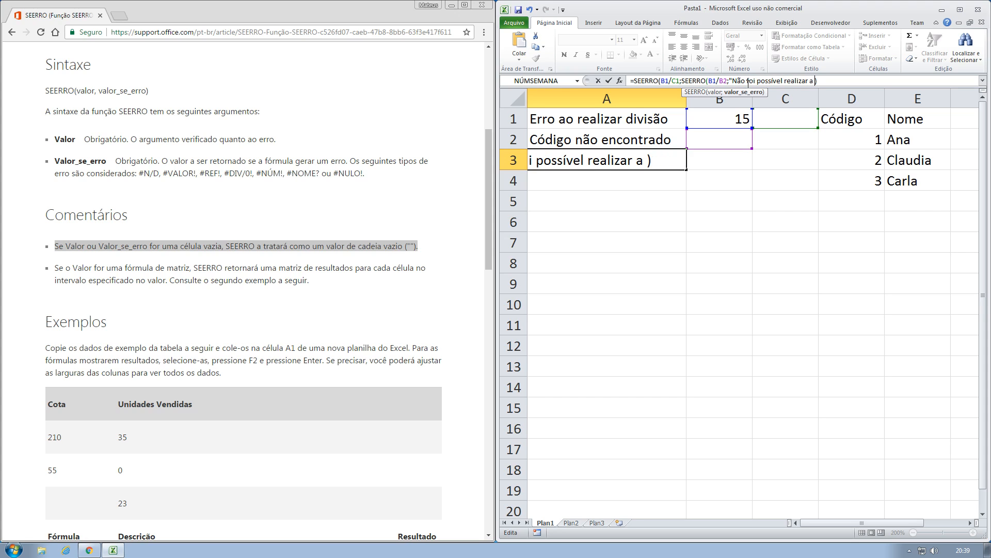
{"action": "type", "text": "divisão\")"}
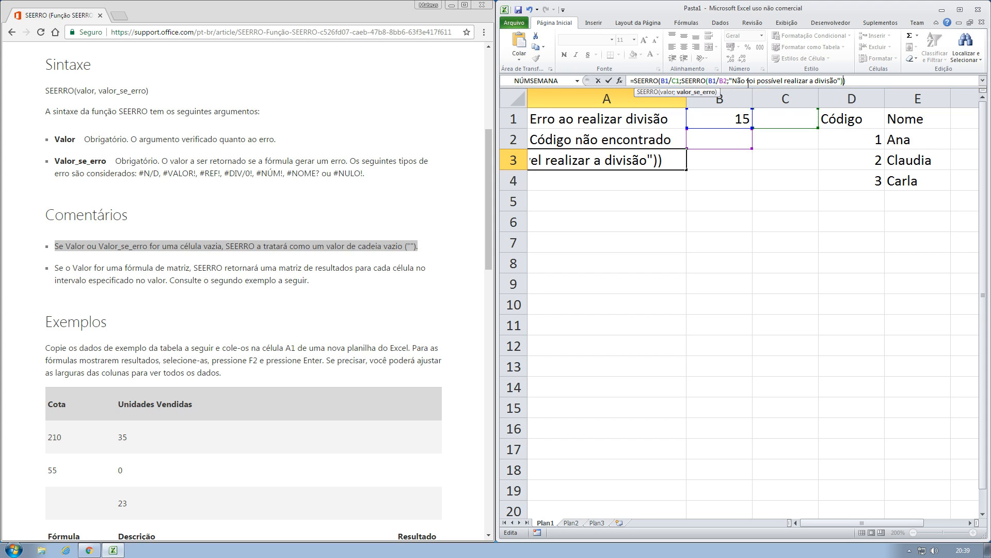
{"action": "key", "text": "Return"}
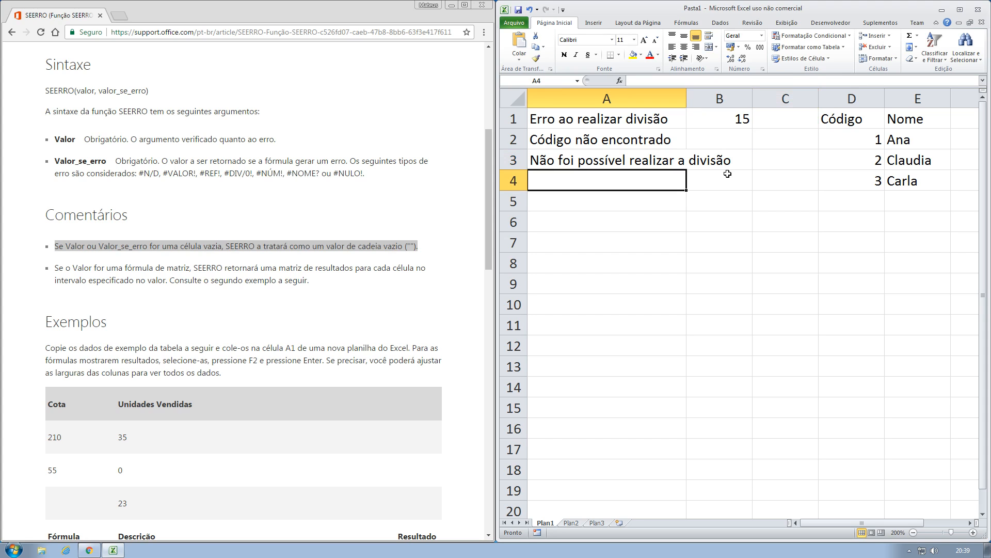
Check the nested A3 formula and set the divisor in cell C1 to 5
{"action": "left_click", "coordinate": [604, 163]}
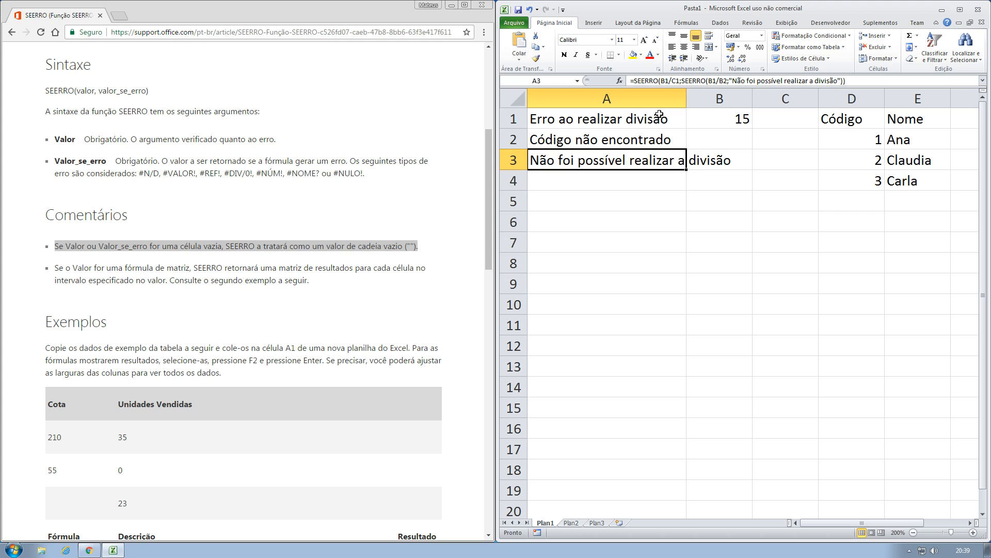
{"action": "left_click", "coordinate": [773, 120]}
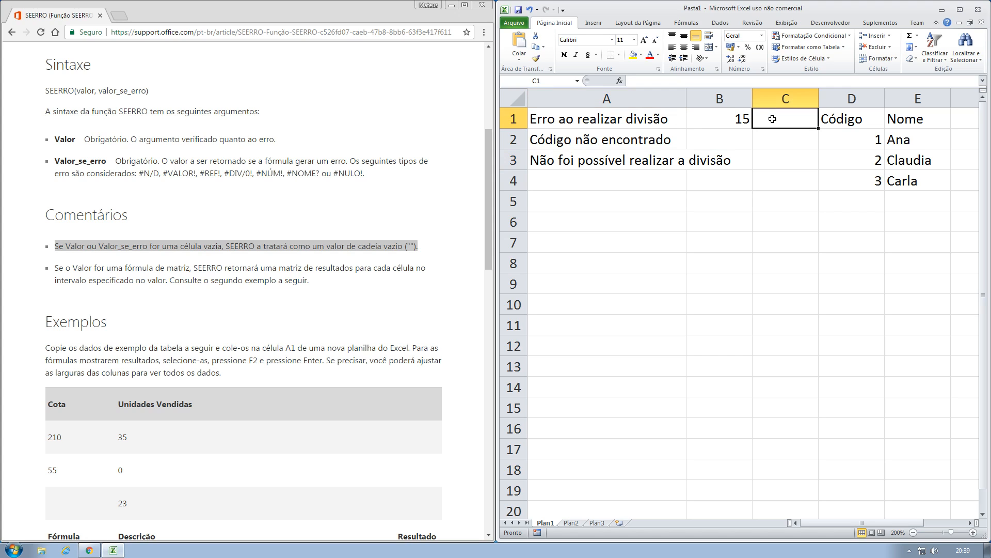
{"action": "type", "text": "5"}
{"action": "key", "text": "Return"}
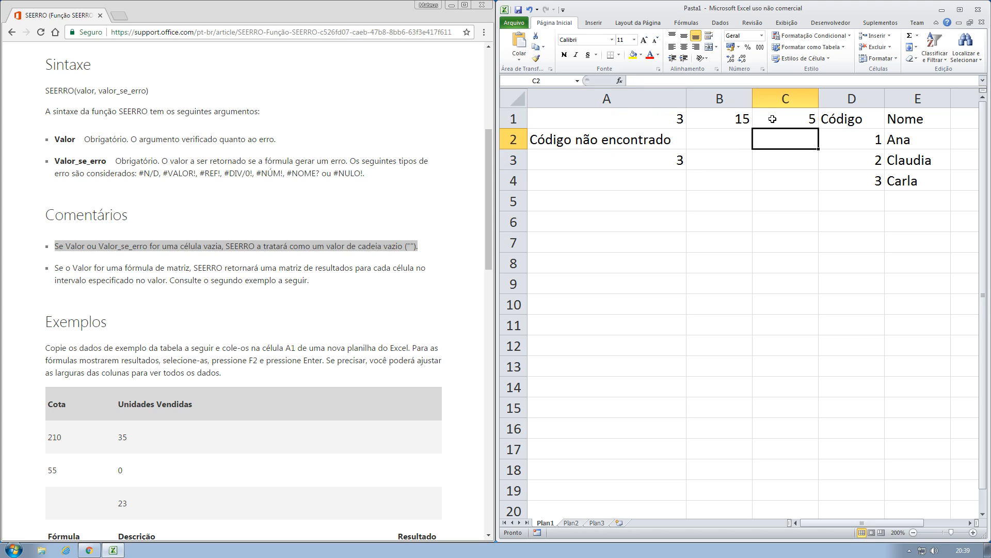
Enter 15 in cell B2, and replace it with 9 as the alternative divisor
{"action": "key", "text": "Left"}
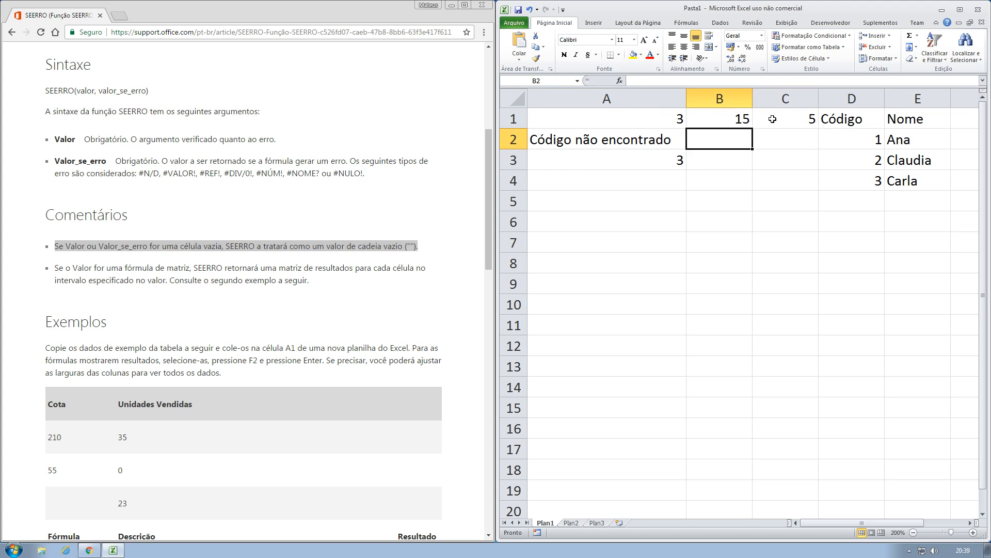
{"action": "type", "text": "15"}
{"action": "key", "text": "Return"}
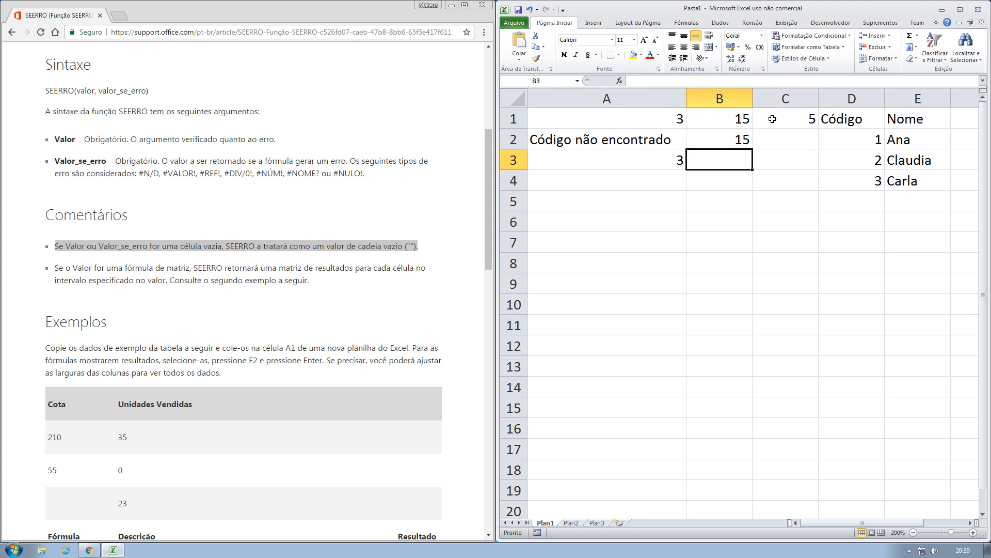
{"action": "key", "text": "Up"}
{"action": "type", "text": "9"}
{"action": "key", "text": "Return"}
Examine the B1/C1 division in the A3 formula and the function arguments of its nested SEERRO, leaving them unedited
{"action": "left_click", "coordinate": [681, 159]}
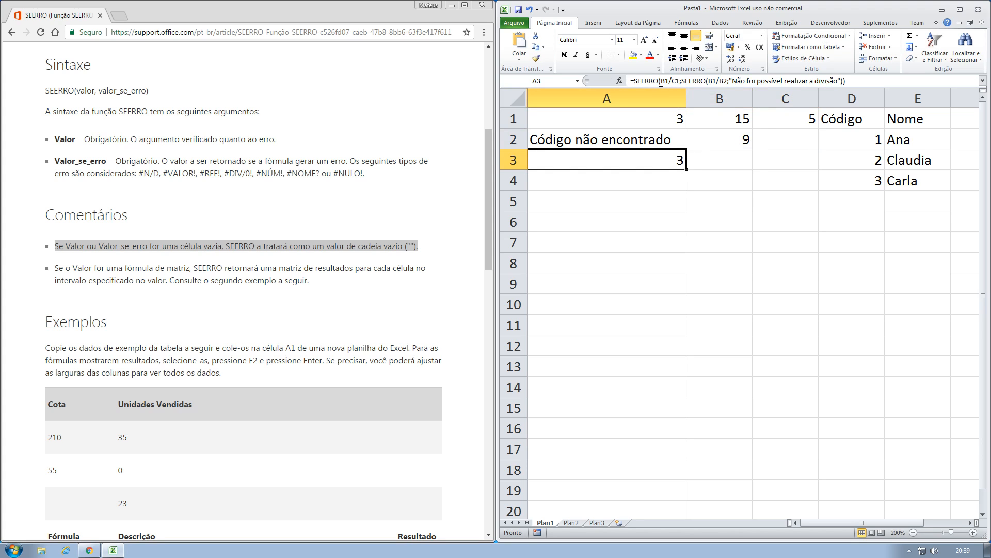
{"action": "left_click_drag", "start_coordinate": [661, 83], "coordinate": [679, 83]}
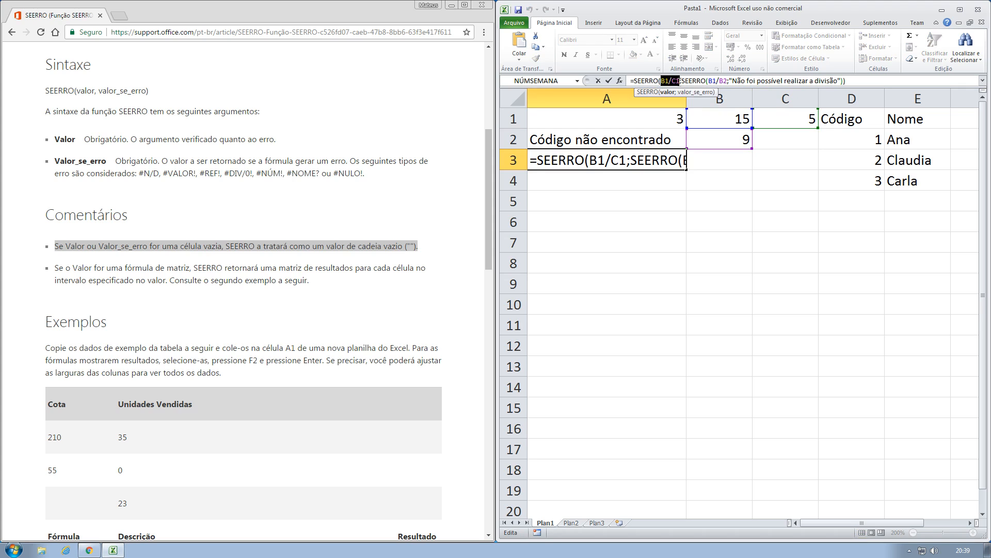
{"action": "left_click", "coordinate": [683, 81]}
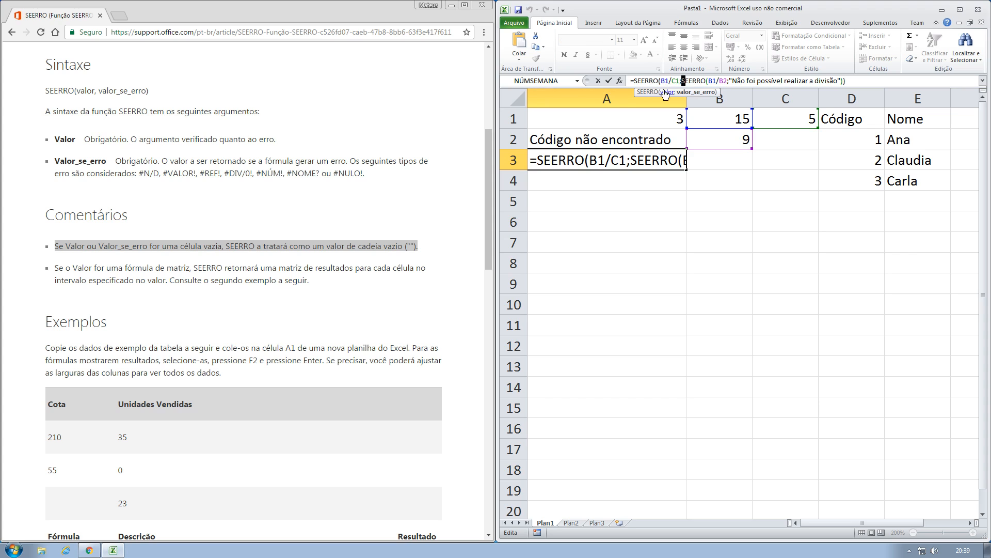
{"action": "left_click", "coordinate": [620, 81]}
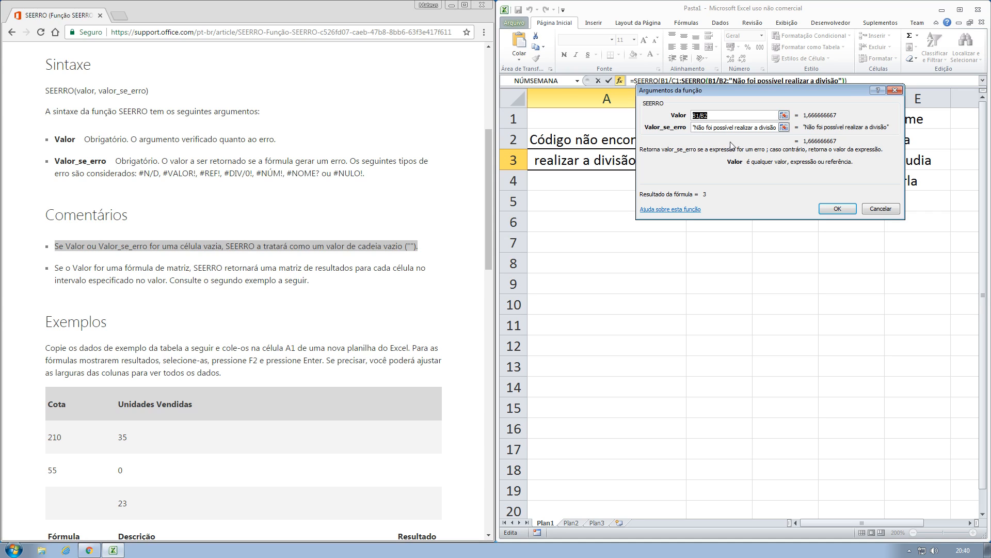
{"action": "left_click_drag", "start_coordinate": [748, 127], "coordinate": [694, 127]}
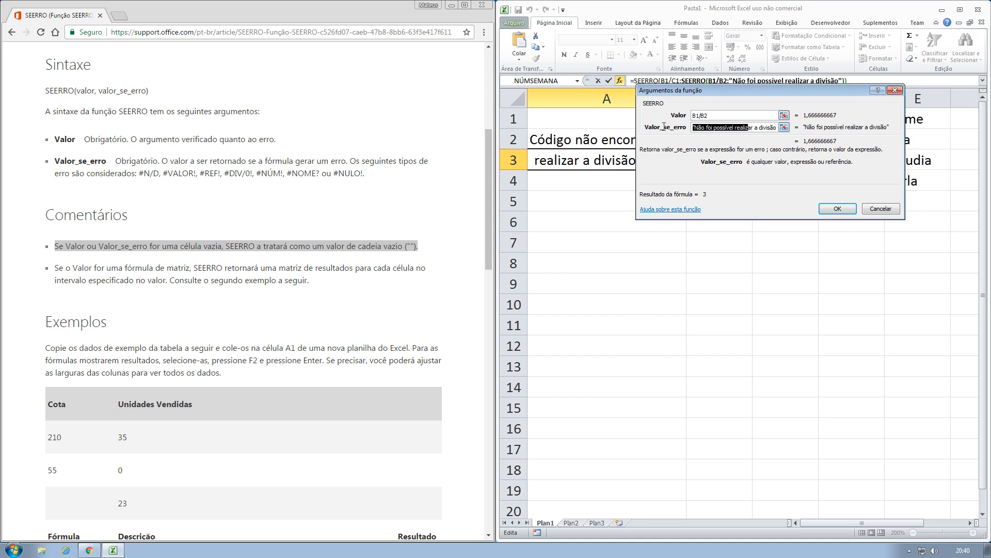
{"action": "left_click", "coordinate": [716, 127]}
{"action": "left_click", "coordinate": [881, 208]}
Review the outer SEERRO's function arguments in A3, reading the whole nested SEERRO held in Valor_se_erro, and leave without changes
{"action": "left_click", "coordinate": [662, 84]}
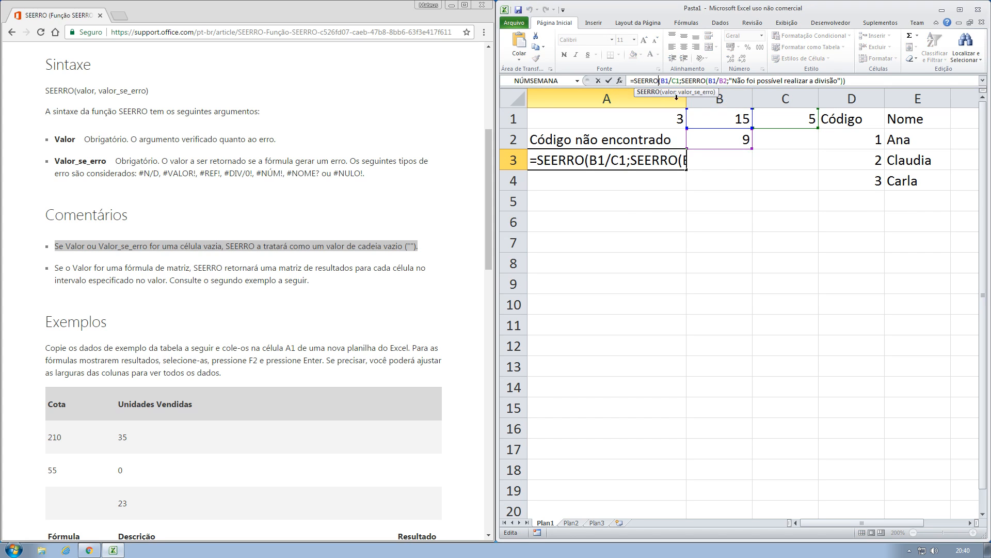
{"action": "left_click", "coordinate": [620, 81]}
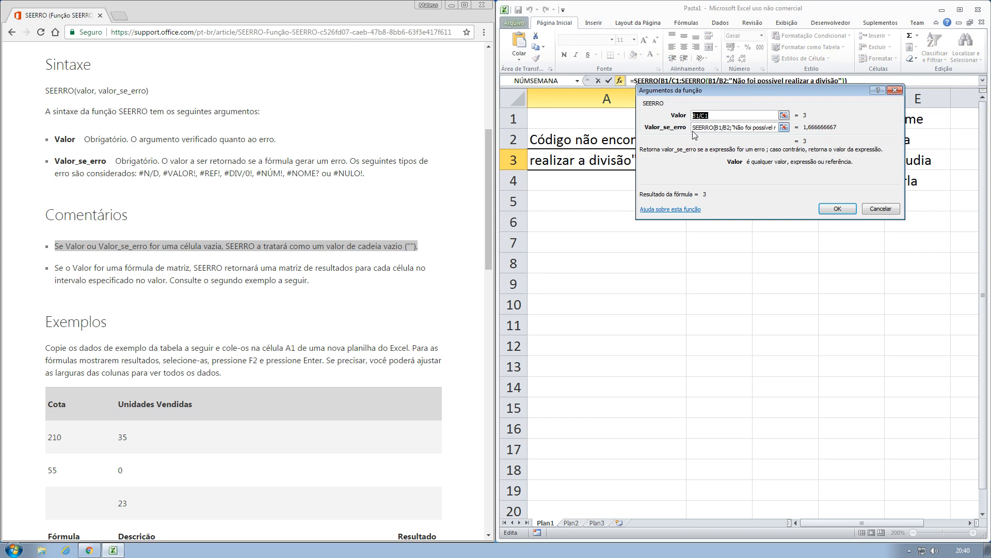
{"action": "left_click_drag", "start_coordinate": [727, 91], "coordinate": [655, 194]}
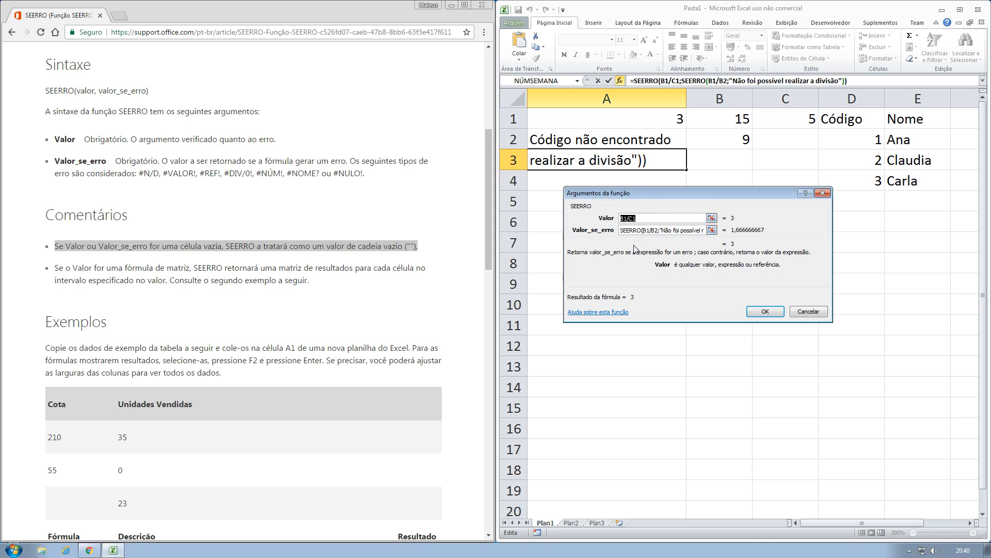
{"action": "left_click", "coordinate": [626, 230]}
{"action": "left_click_drag", "start_coordinate": [620, 231], "coordinate": [737, 241]}
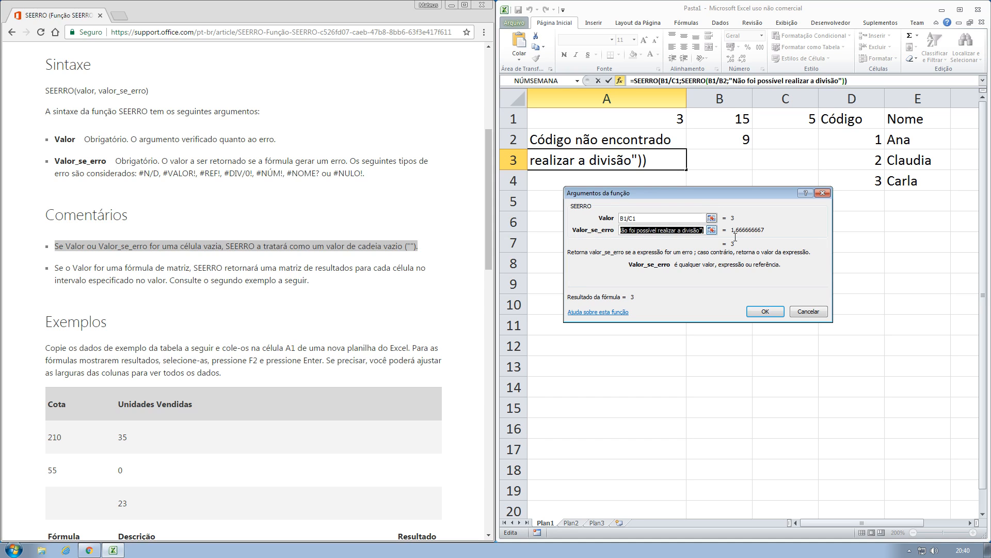
{"action": "left_click", "coordinate": [642, 231]}
{"action": "left_click_drag", "start_coordinate": [662, 233], "coordinate": [610, 238]}
{"action": "left_click", "coordinate": [634, 231]}
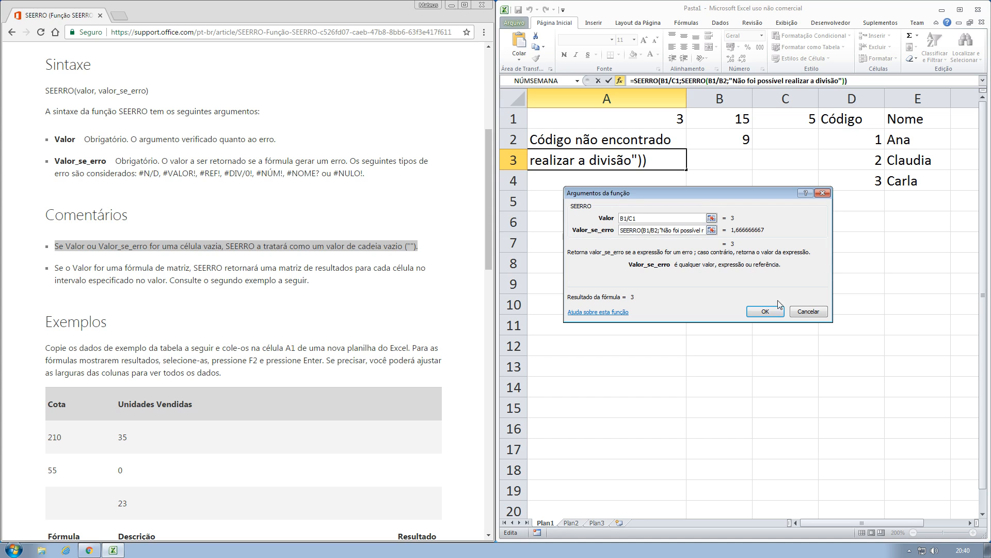
{"action": "left_click", "coordinate": [809, 311]}
Inspect the inner SEERRO's Valor and Valor_se_erro arguments in the A3 formula again and accept the formula as is
{"action": "left_click", "coordinate": [708, 81]}
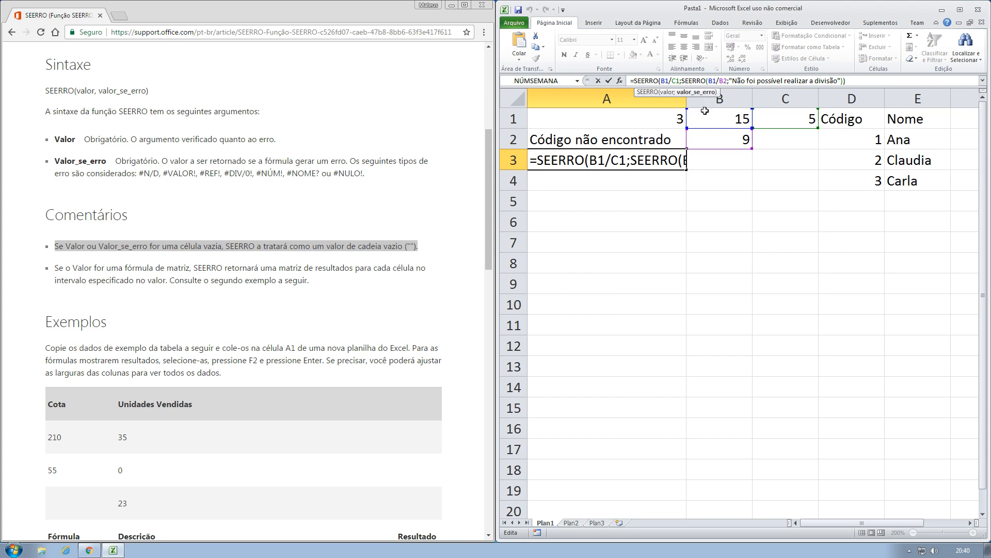
{"action": "left_click", "coordinate": [619, 80]}
{"action": "left_click", "coordinate": [659, 218]}
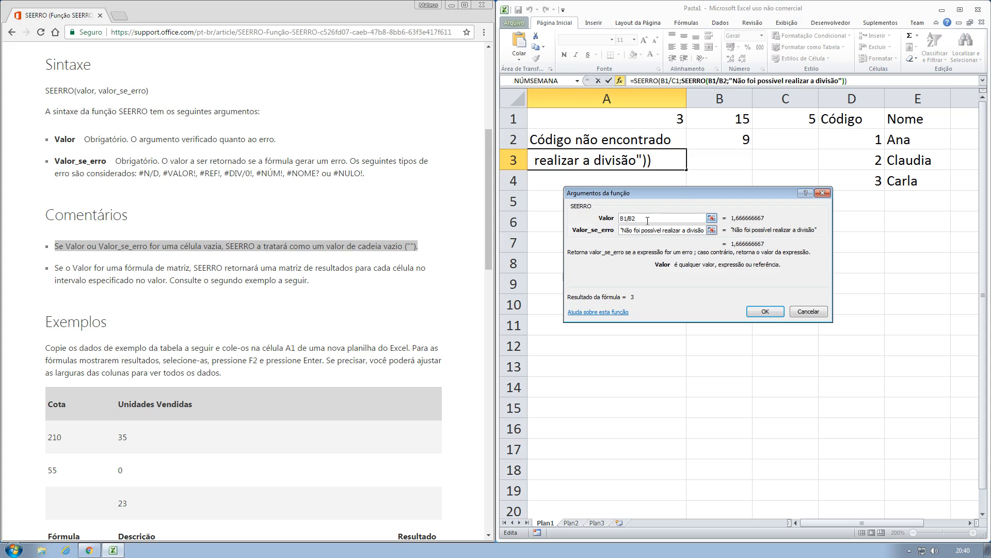
{"action": "left_click_drag", "start_coordinate": [625, 230], "coordinate": [716, 241]}
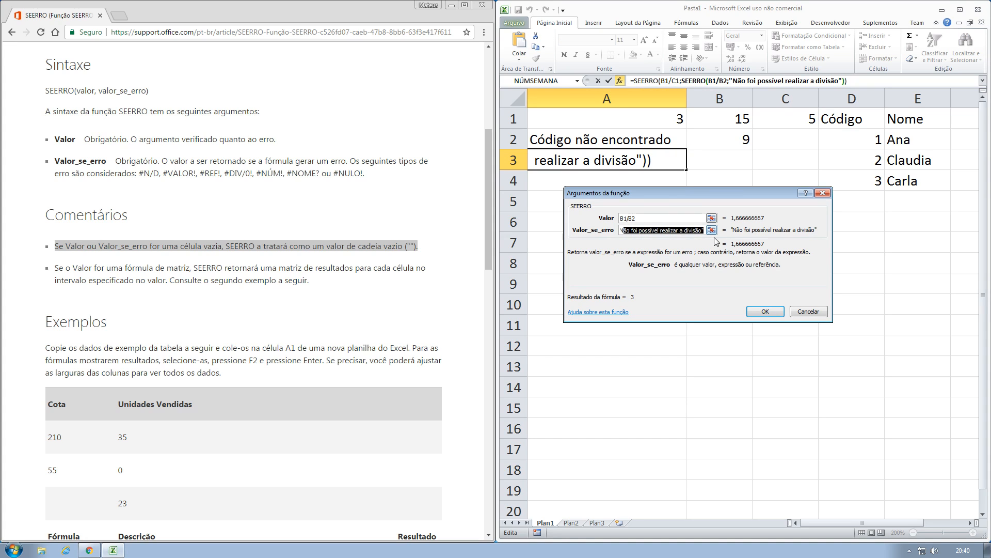
{"action": "left_click", "coordinate": [765, 312]}
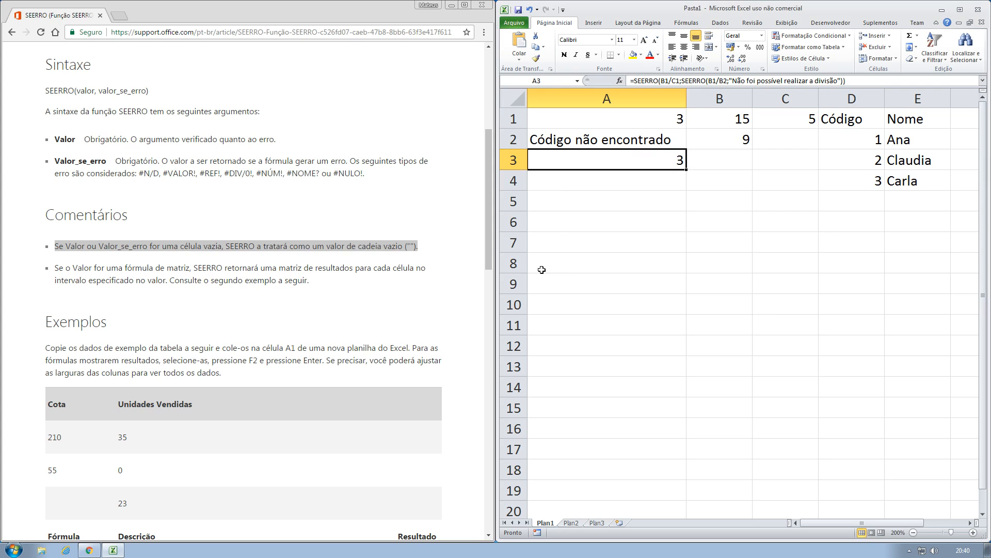